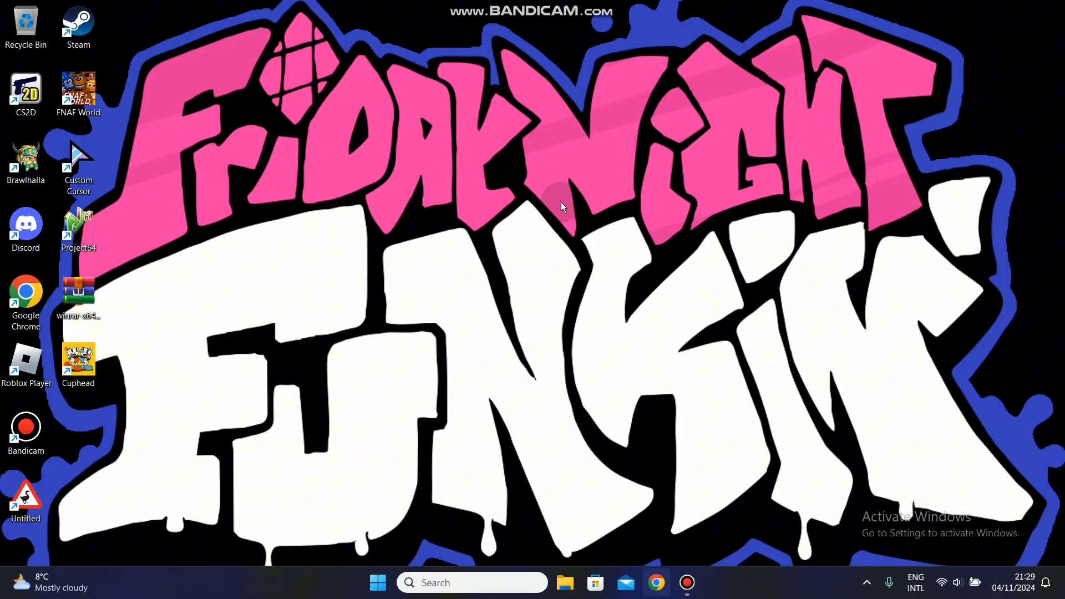
Launch Google Chrome to reach GameBanana's Counter-Strike 1.6 page
{"action": "left_click", "coordinate": [648, 584]}
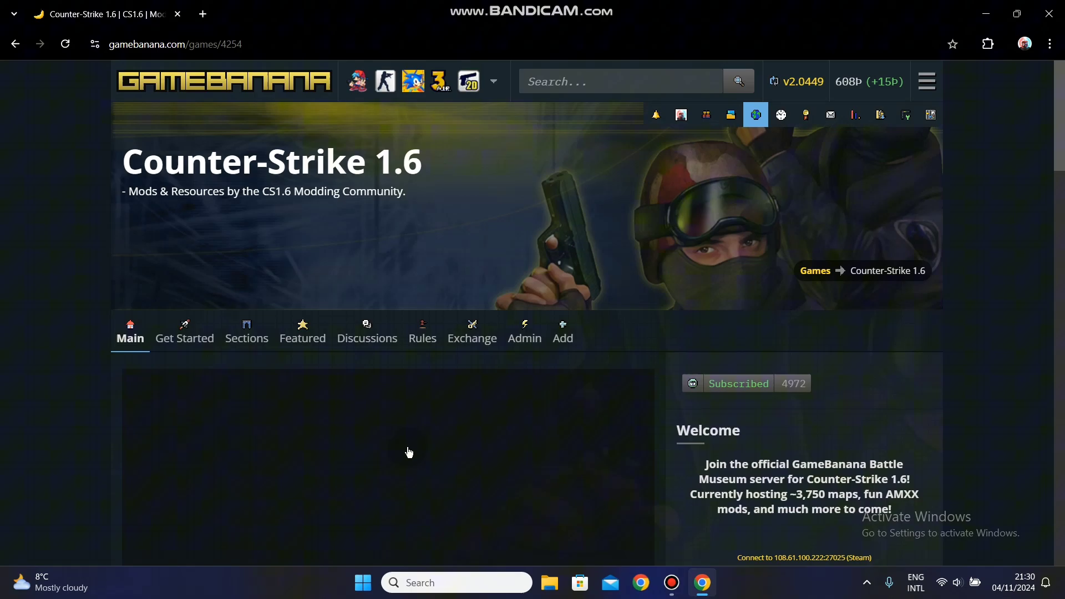
Search GameBanana mods for 'Inspect' and download csgo_inspect_weapon_v5-1-5.7z from the plugin page
{"action": "scroll", "coordinate": [408, 452], "scroll_direction": "down", "scroll_amount": 2}
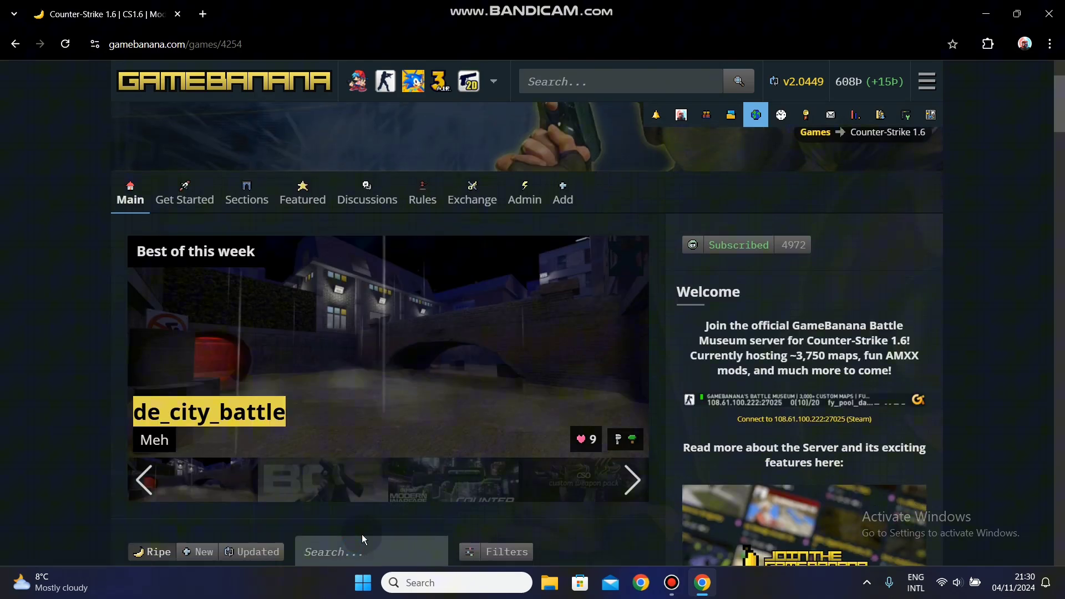
{"action": "type", "text": "Inspect"}
{"action": "scroll", "coordinate": [371, 516], "scroll_direction": "down", "scroll_amount": 5}
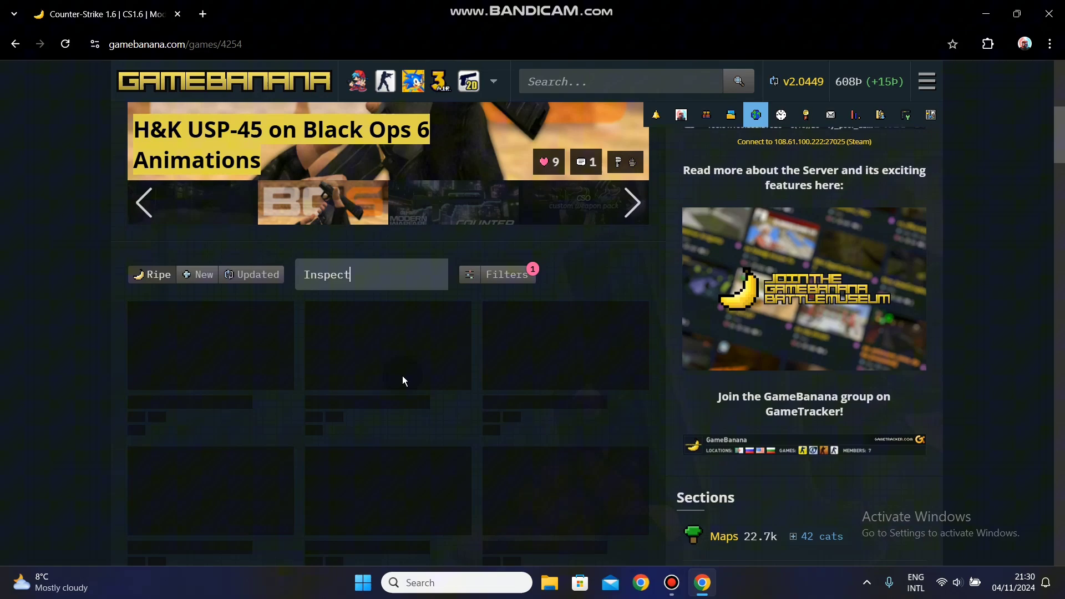
{"action": "scroll", "coordinate": [178, 333], "scroll_direction": "down", "scroll_amount": 1}
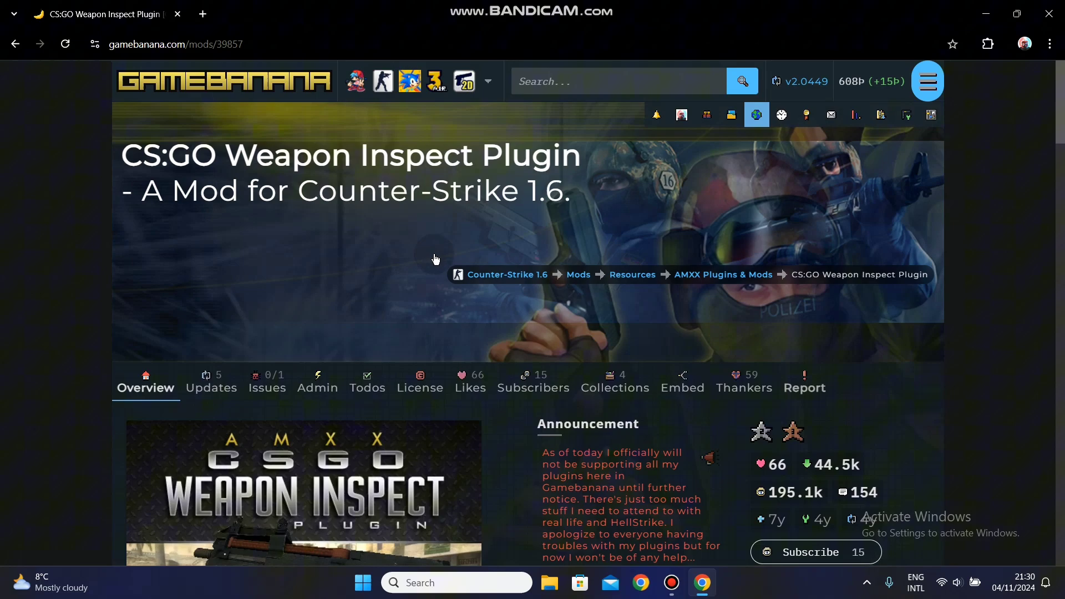
{"action": "scroll", "coordinate": [290, 371], "scroll_direction": "down", "scroll_amount": 8}
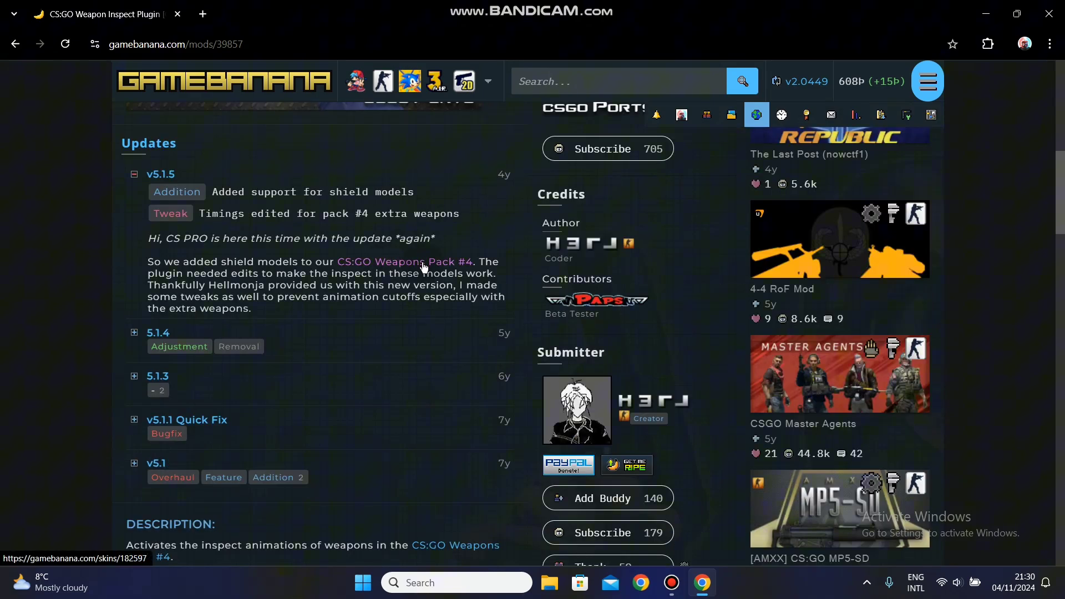
{"action": "scroll", "coordinate": [328, 298], "scroll_direction": "down", "scroll_amount": 7}
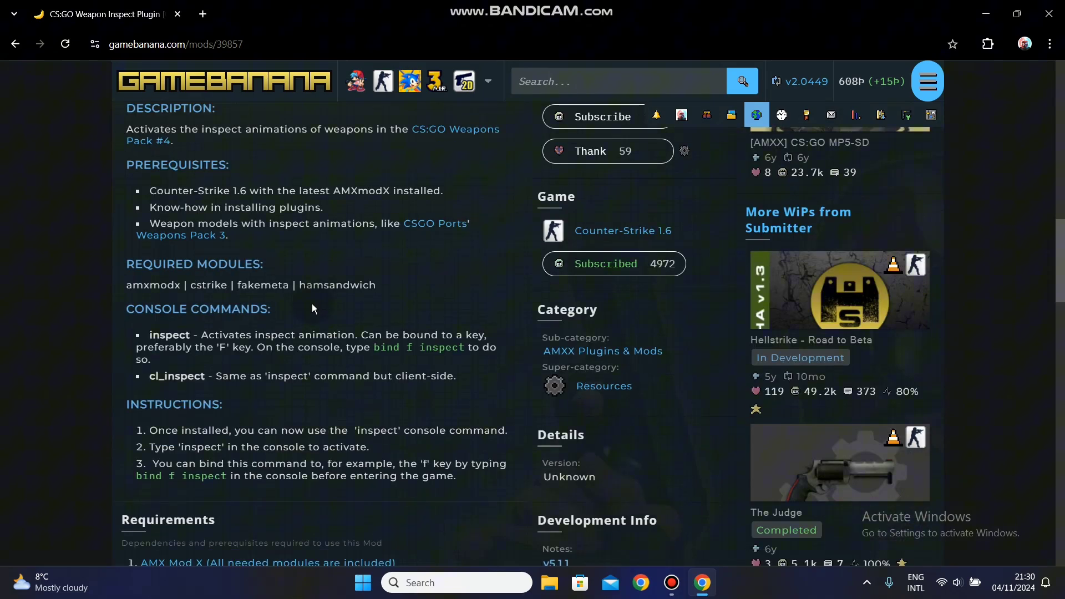
{"action": "scroll", "coordinate": [380, 249], "scroll_direction": "up", "scroll_amount": 5}
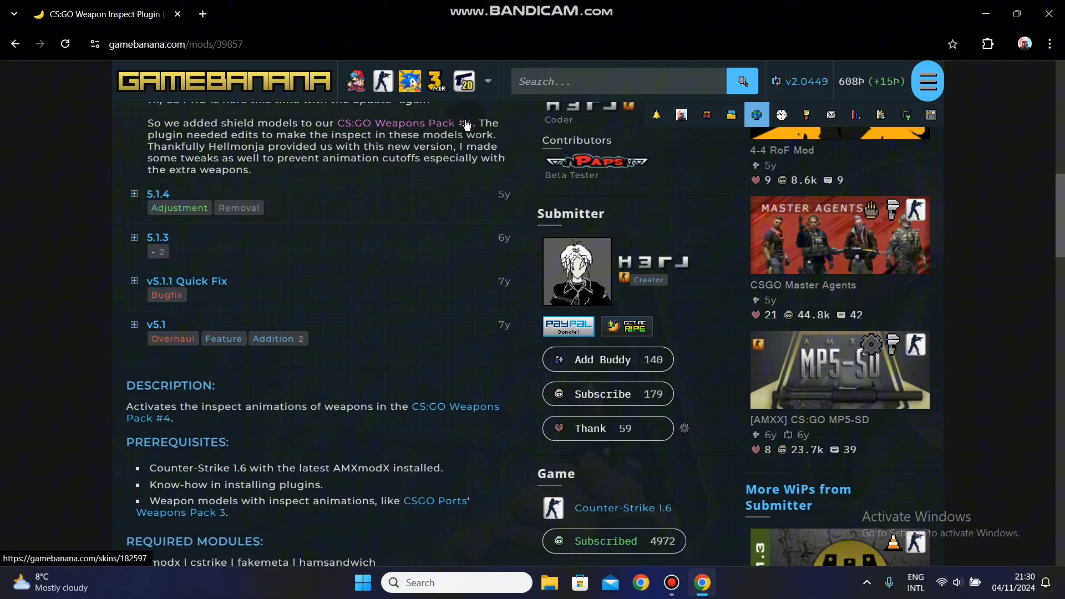
{"action": "scroll", "coordinate": [237, 311], "scroll_direction": "down", "scroll_amount": 12}
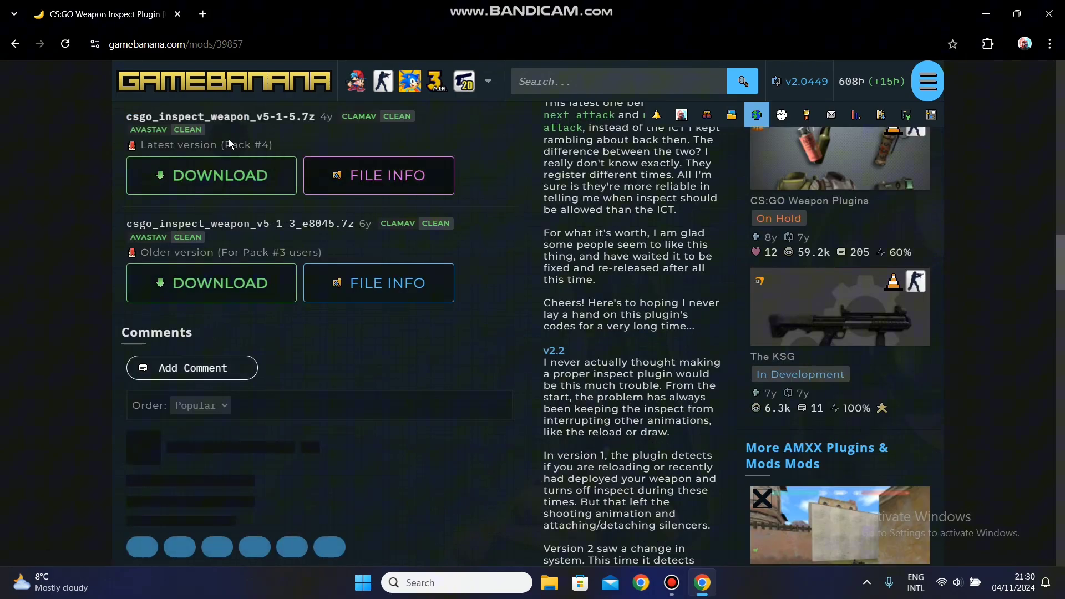
{"action": "left_click", "coordinate": [234, 189]}
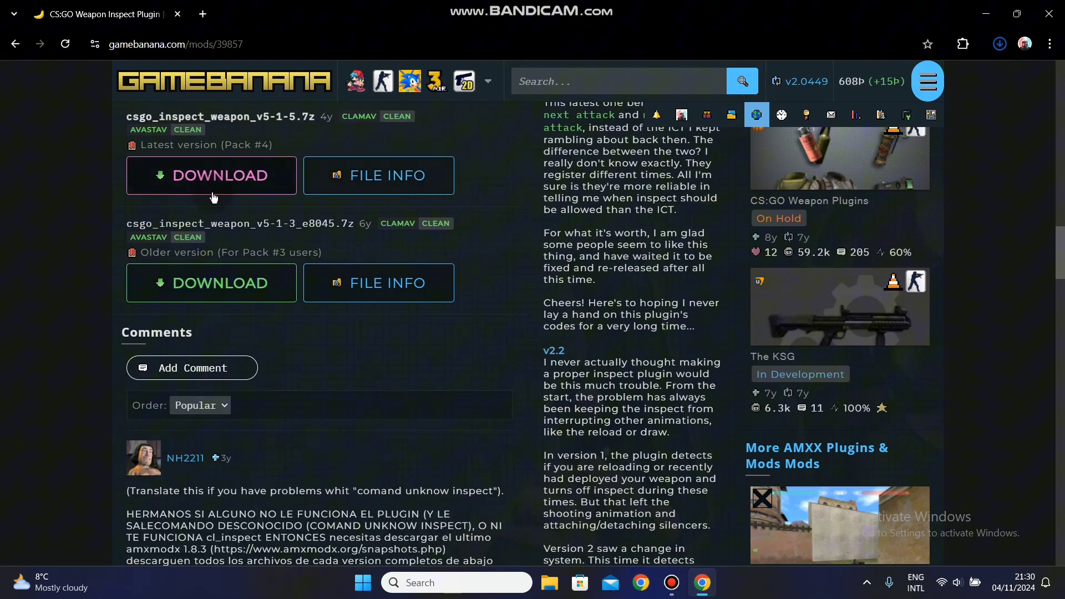
Verify the 7.1 KB csgo_inspect_weapon_v5-1-5.7z download completed, then close Chrome
{"action": "key", "text": "ctrl+j"}
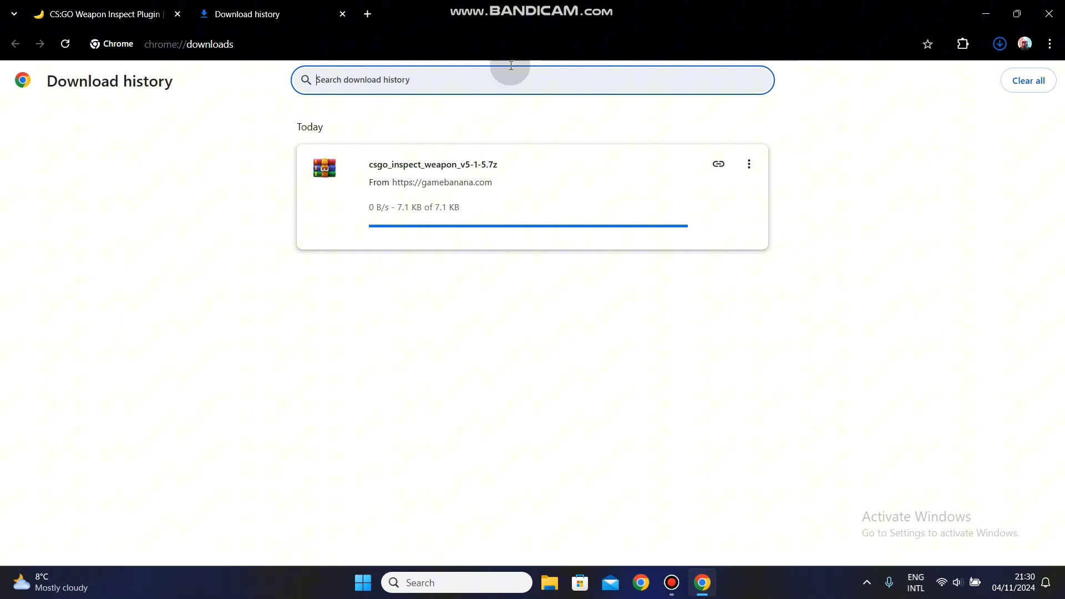
{"action": "left_click", "coordinate": [177, 13]}
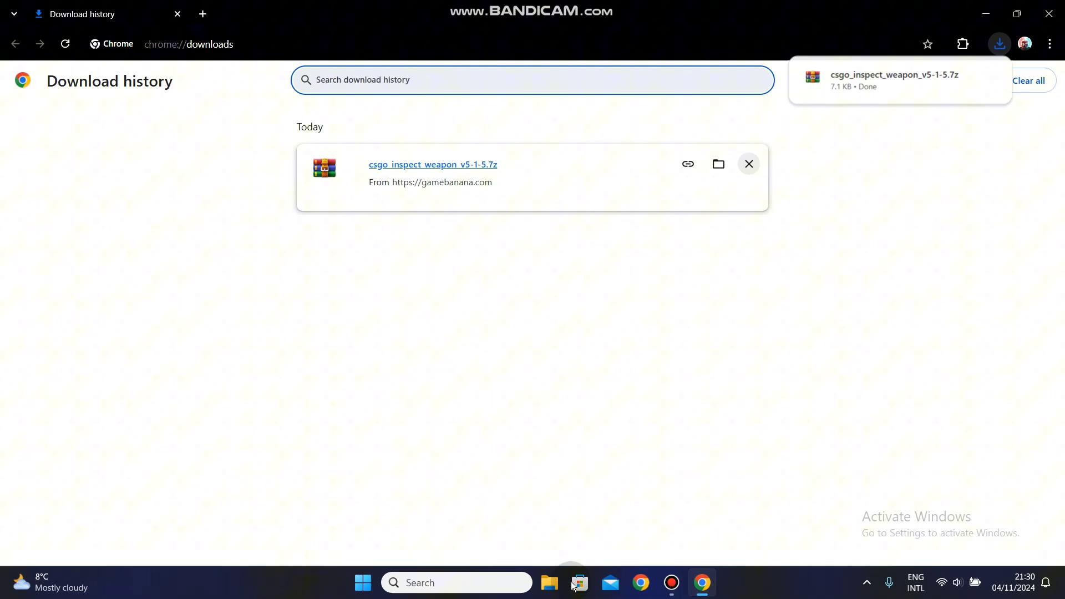
{"action": "key", "text": "ctrl+w"}
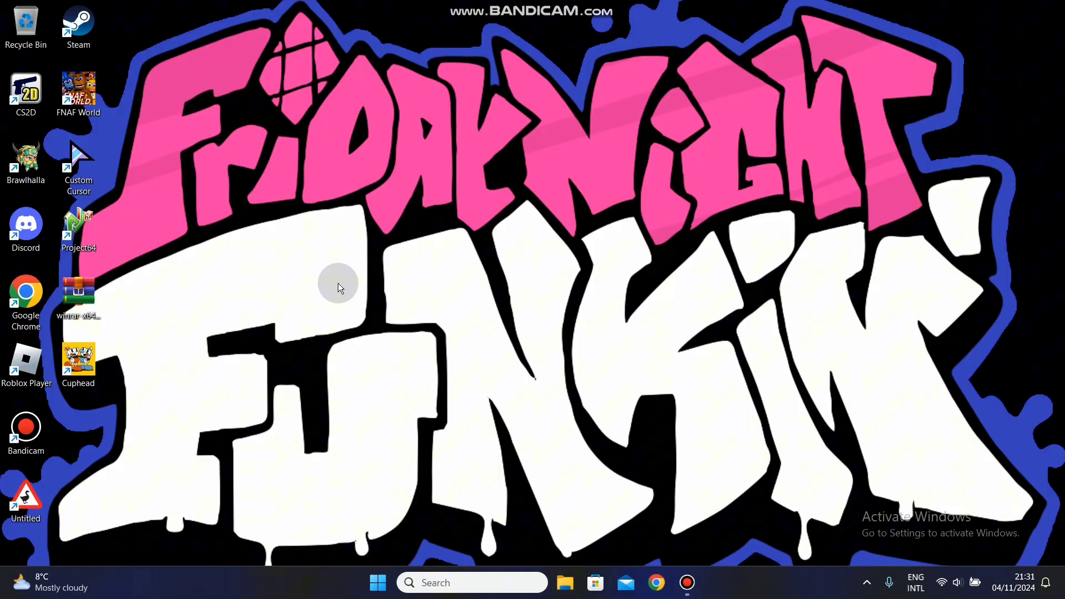
Browse D: into csgo_inspect_weapon_v5-1-5\csgo_inspect_weapon and select how to use.txt
{"action": "key", "text": "super+e"}
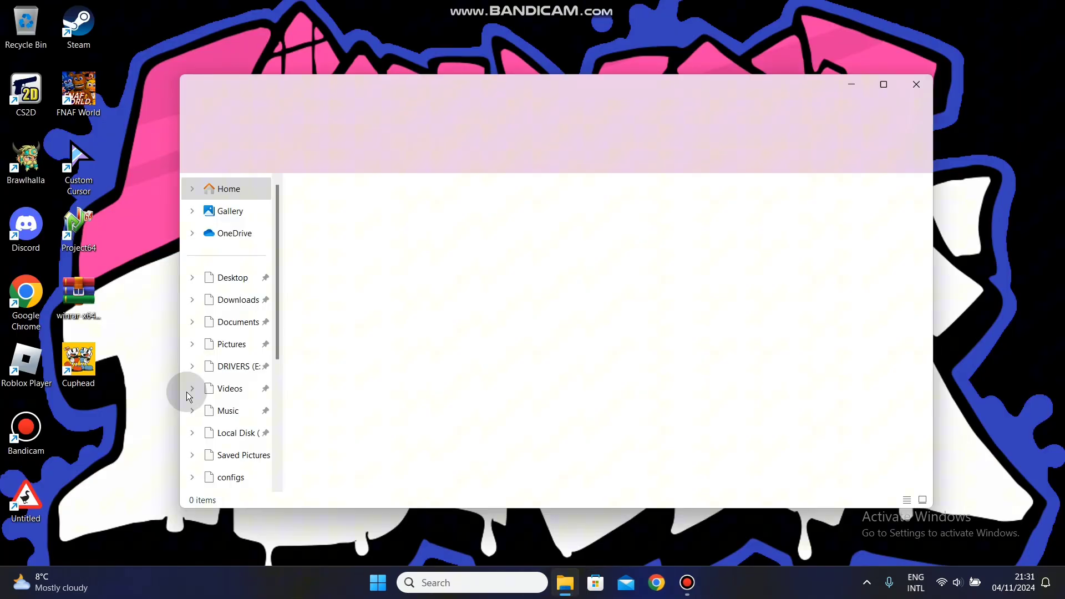
{"action": "left_click", "coordinate": [230, 433]}
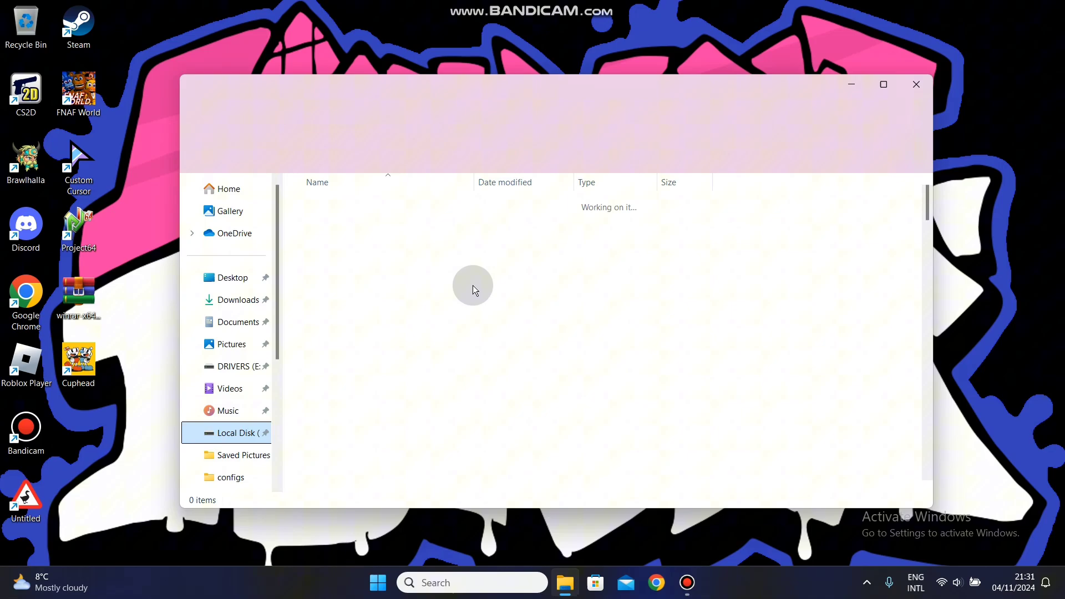
{"action": "scroll", "coordinate": [467, 291], "scroll_direction": "down", "scroll_amount": 5}
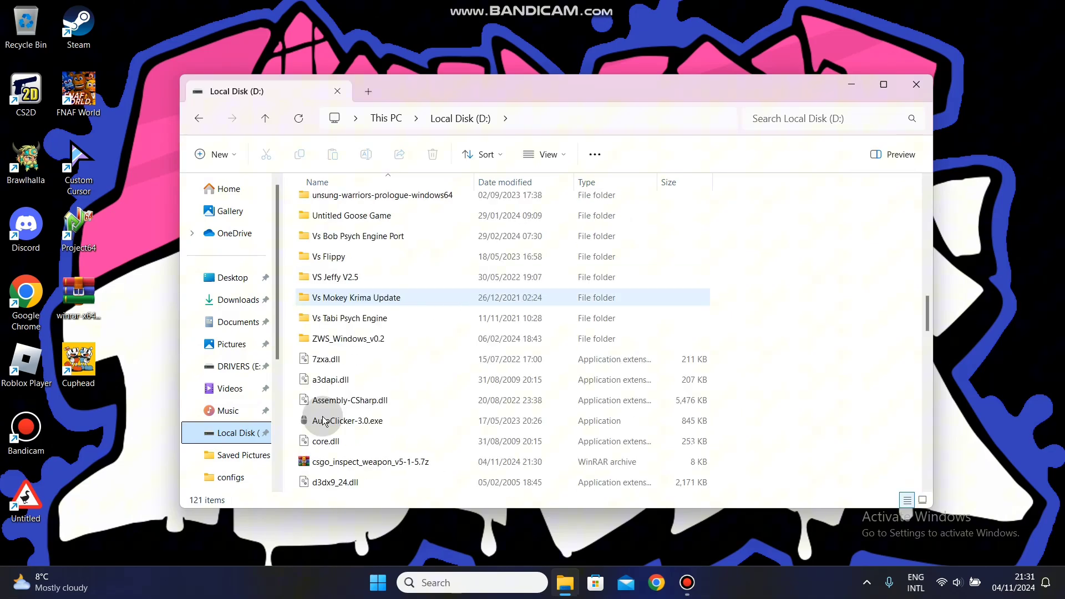
{"action": "scroll", "coordinate": [325, 422], "scroll_direction": "down", "scroll_amount": 1}
{"action": "left_click", "coordinate": [324, 400]}
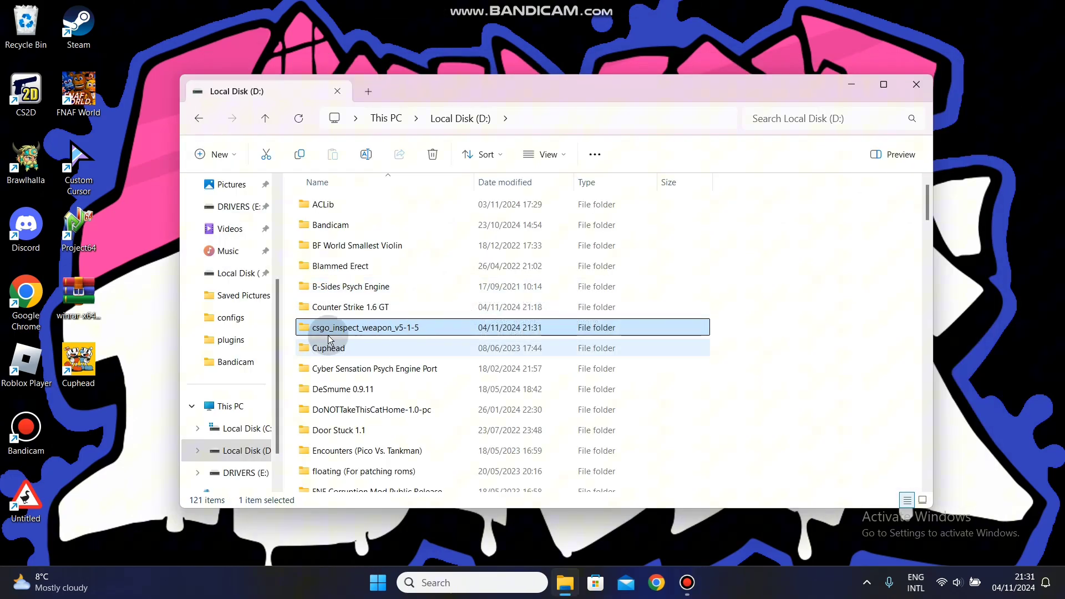
{"action": "double_click", "coordinate": [344, 328]}
{"action": "left_click", "coordinate": [333, 207]}
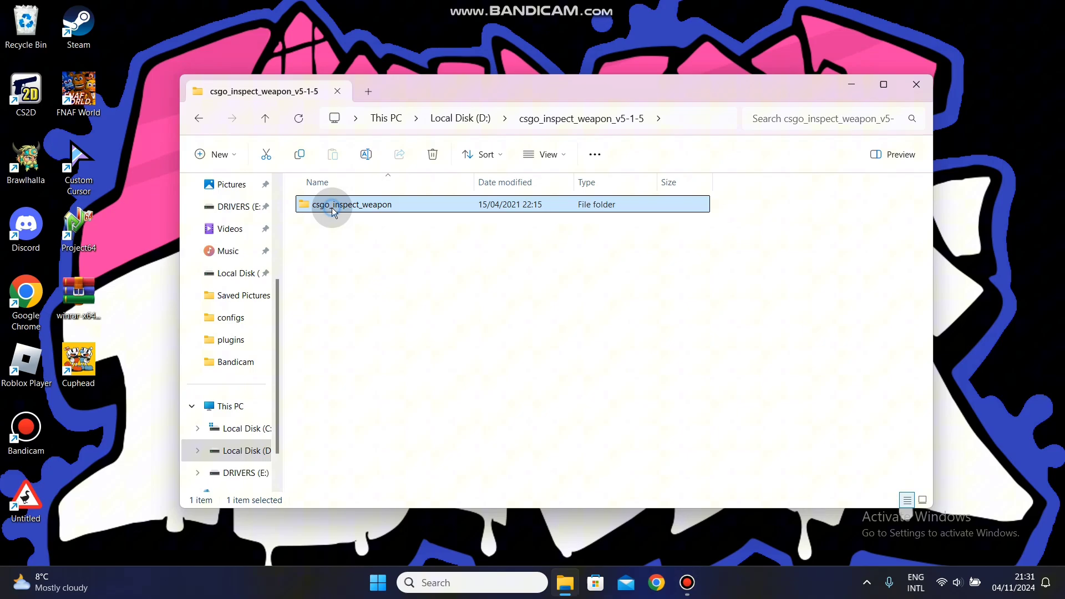
{"action": "left_click", "coordinate": [332, 207]}
{"action": "left_click", "coordinate": [433, 210]}
{"action": "double_click", "coordinate": [434, 209]}
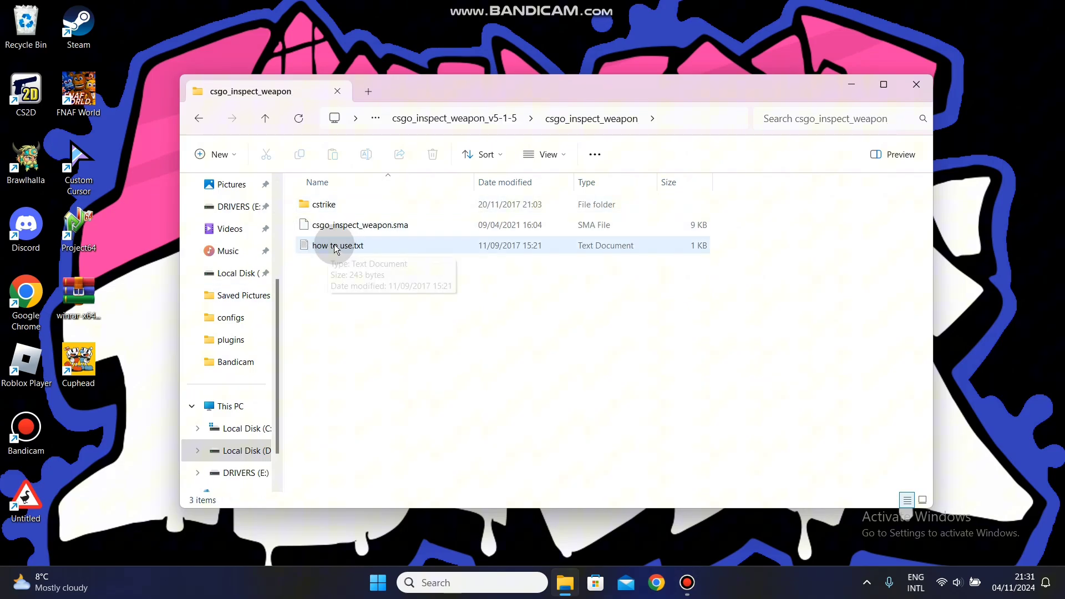
{"action": "left_click", "coordinate": [331, 245]}
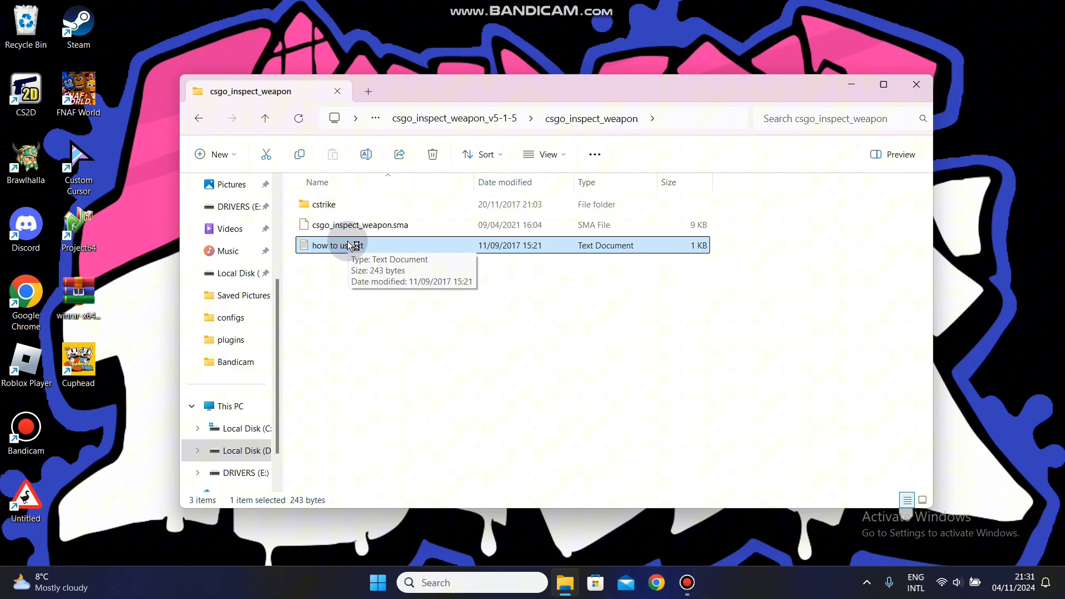
Read how to use.txt in Notepad, highlighting the 'inspect' command and 'bind f inspect' lines
{"action": "double_click", "coordinate": [350, 246]}
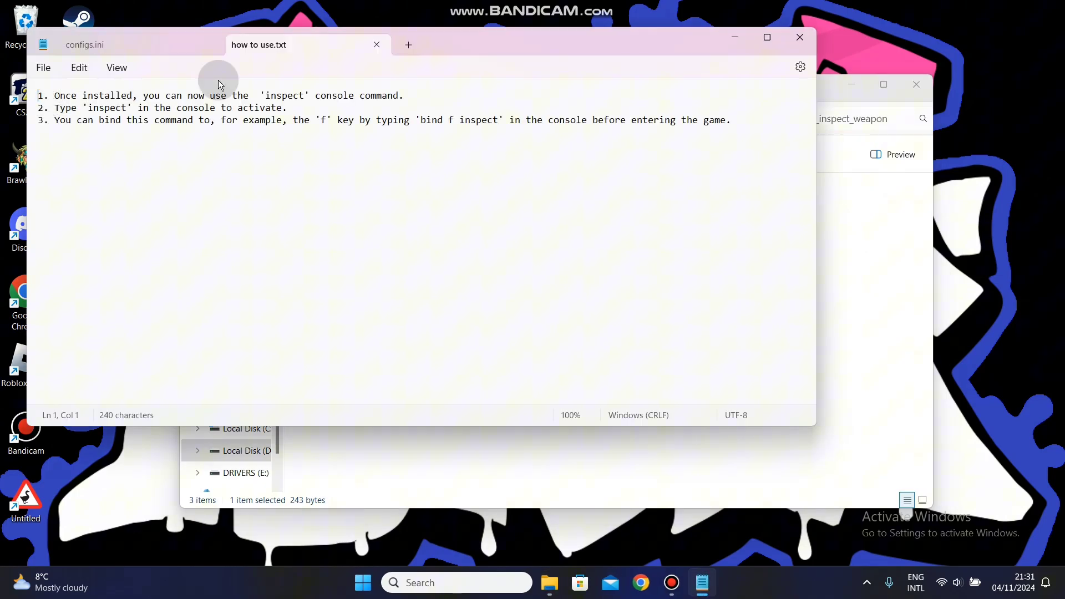
{"action": "mouse_move", "coordinate": [220, 85]}
{"action": "left_mouse_down"}
{"action": "mouse_move", "coordinate": [194, 96]}
{"action": "mouse_move", "coordinate": [401, 86]}
{"action": "left_mouse_up"}
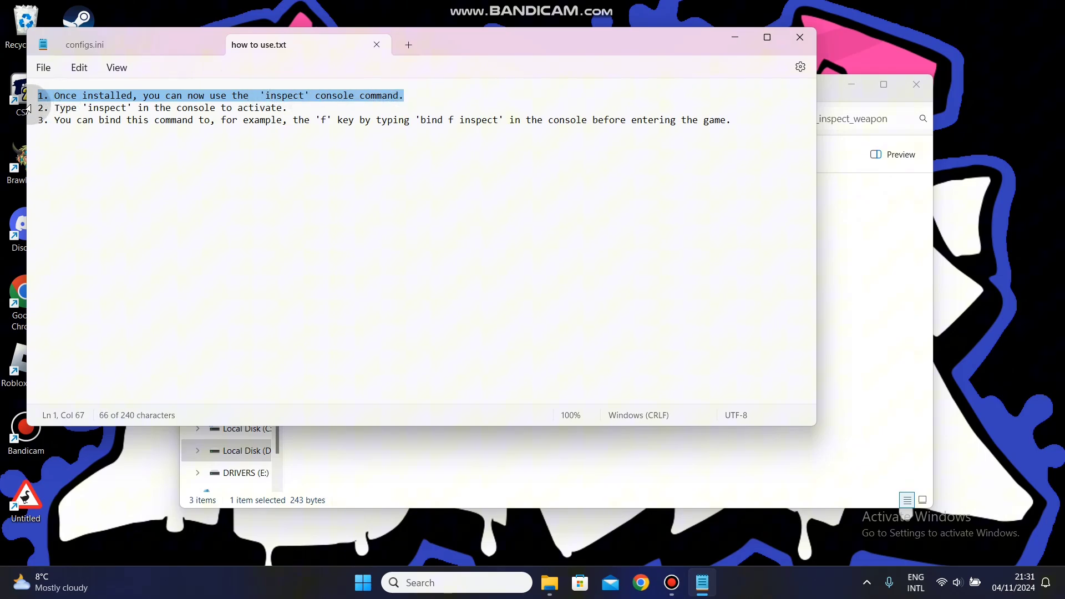
{"action": "mouse_move", "coordinate": [54, 108]}
{"action": "left_mouse_down"}
{"action": "mouse_move", "coordinate": [143, 96]}
{"action": "mouse_move", "coordinate": [109, 118]}
{"action": "mouse_move", "coordinate": [213, 117]}
{"action": "mouse_move", "coordinate": [209, 131]}
{"action": "mouse_move", "coordinate": [311, 122]}
{"action": "left_mouse_up"}
{"action": "triple_click", "coordinate": [45, 120]}
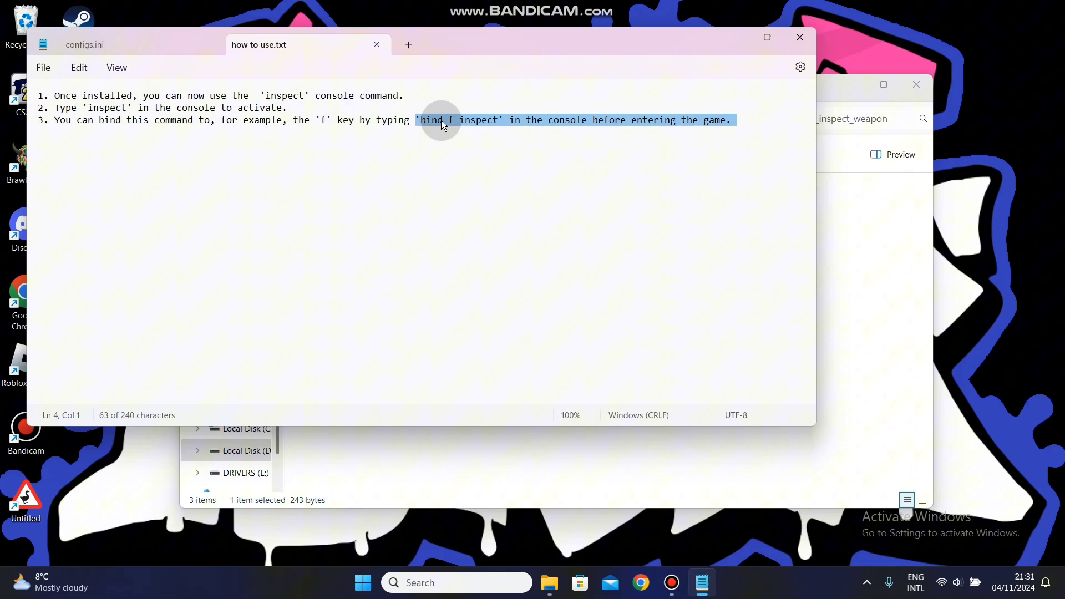
{"action": "mouse_move", "coordinate": [553, 142]}
{"action": "left_mouse_down"}
{"action": "mouse_move", "coordinate": [621, 140]}
{"action": "mouse_move", "coordinate": [694, 118]}
{"action": "mouse_move", "coordinate": [667, 132]}
{"action": "mouse_move", "coordinate": [744, 141]}
{"action": "mouse_move", "coordinate": [637, 130]}
{"action": "mouse_move", "coordinate": [609, 141]}
{"action": "left_mouse_up"}
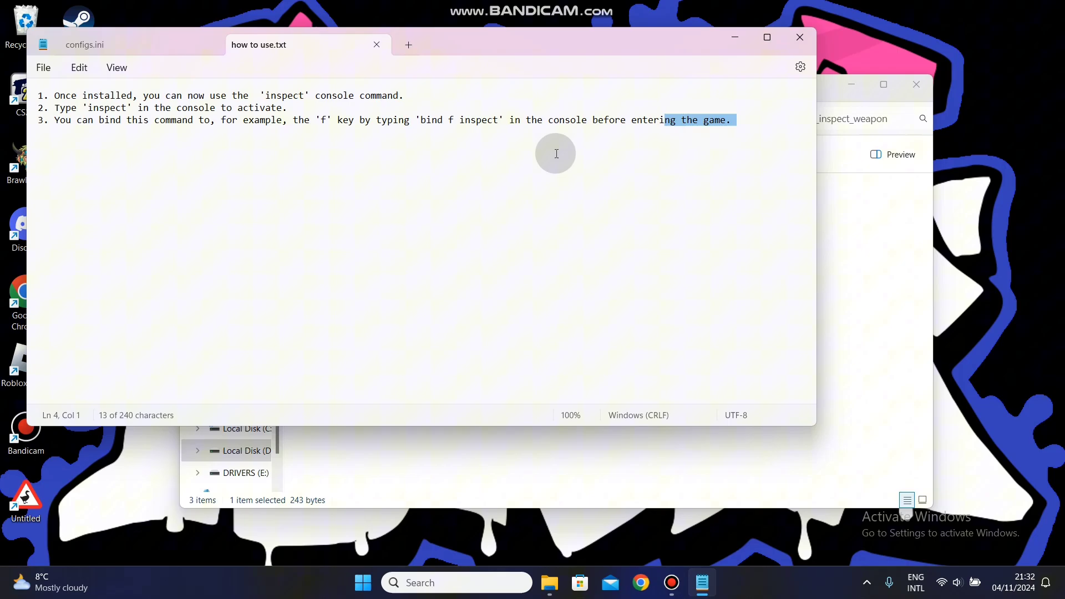
{"action": "left_click", "coordinate": [425, 115]}
{"action": "left_click_drag", "start_coordinate": [503, 118], "coordinate": [499, 127]}
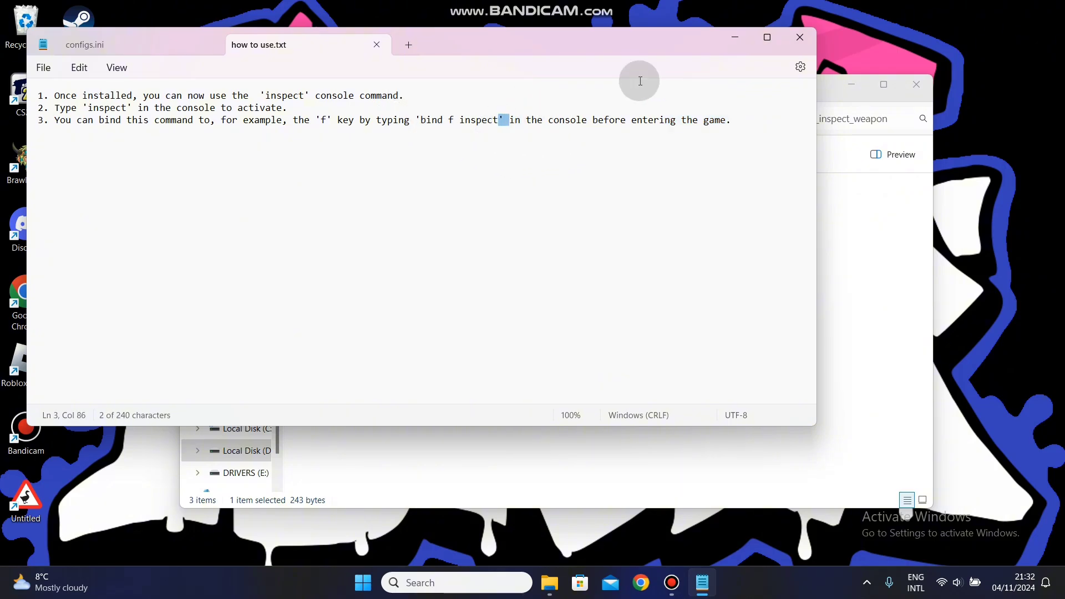
Close the notes and browse the plugin package's cstrike\addons\amxmodx\plugins folder
{"action": "key", "text": "alt+F4"}
{"action": "double_click", "coordinate": [337, 209]}
{"action": "left_click", "coordinate": [338, 204]}
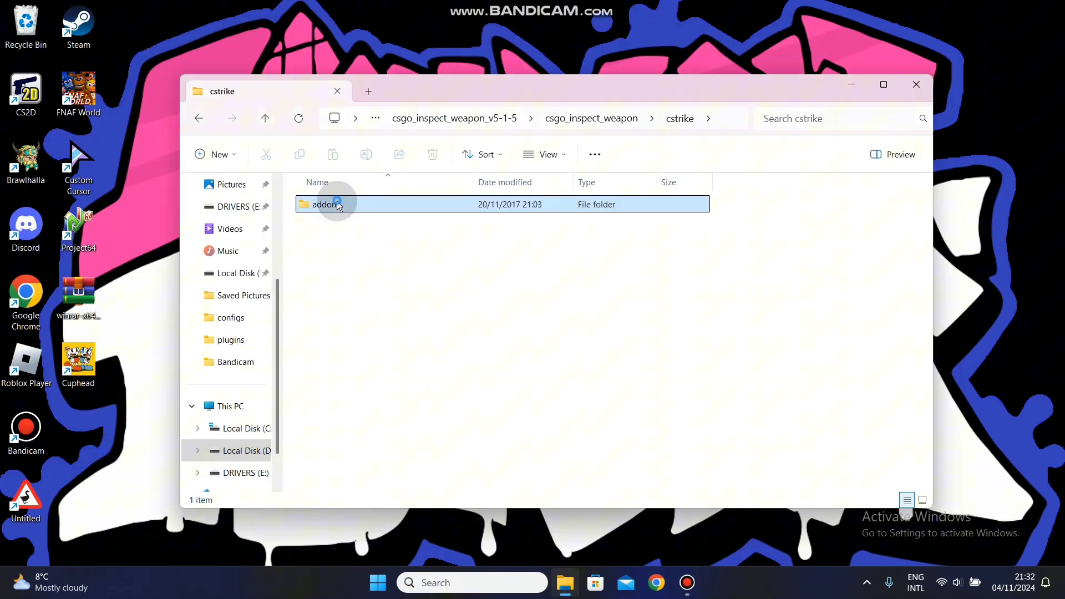
{"action": "double_click", "coordinate": [338, 204]}
{"action": "double_click", "coordinate": [337, 204]}
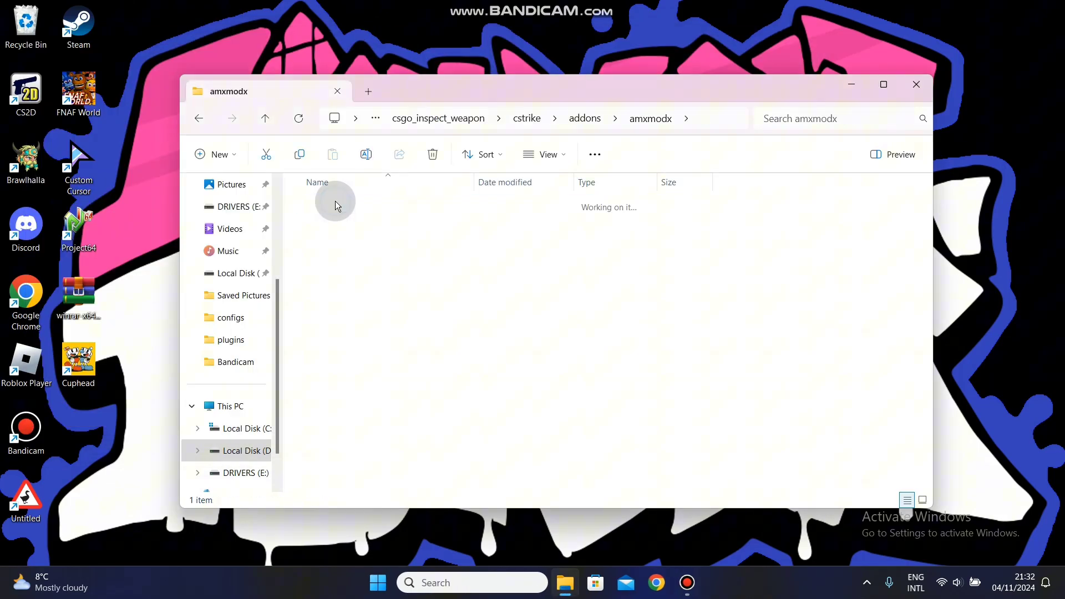
{"action": "double_click", "coordinate": [335, 205]}
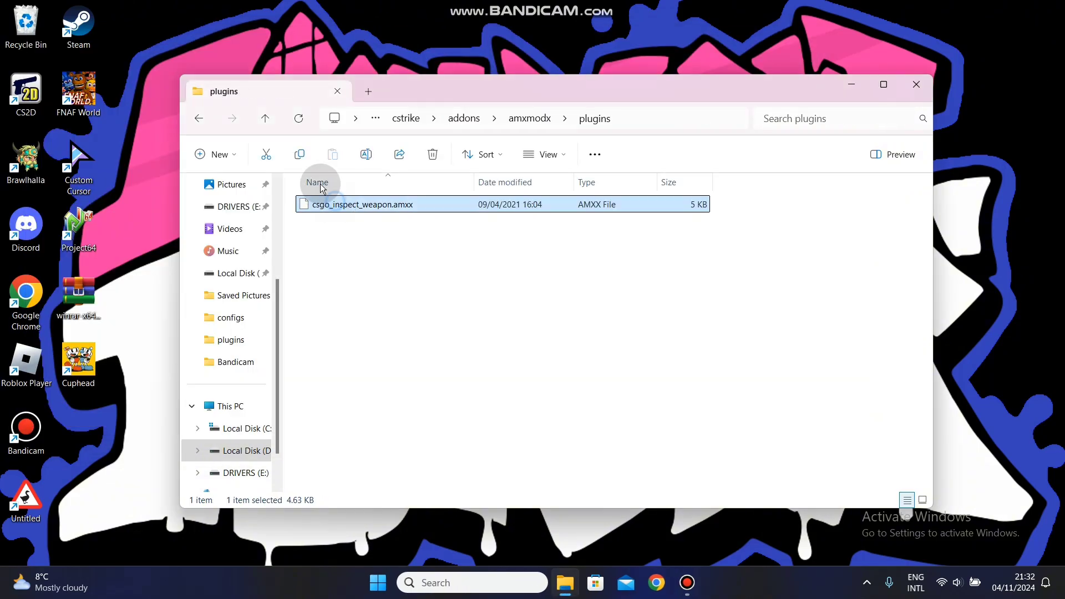
Go back to D: and open Counter Strike 1.6 GT\cstrike\addons\amxmodx
{"action": "left_click", "coordinate": [414, 120]}
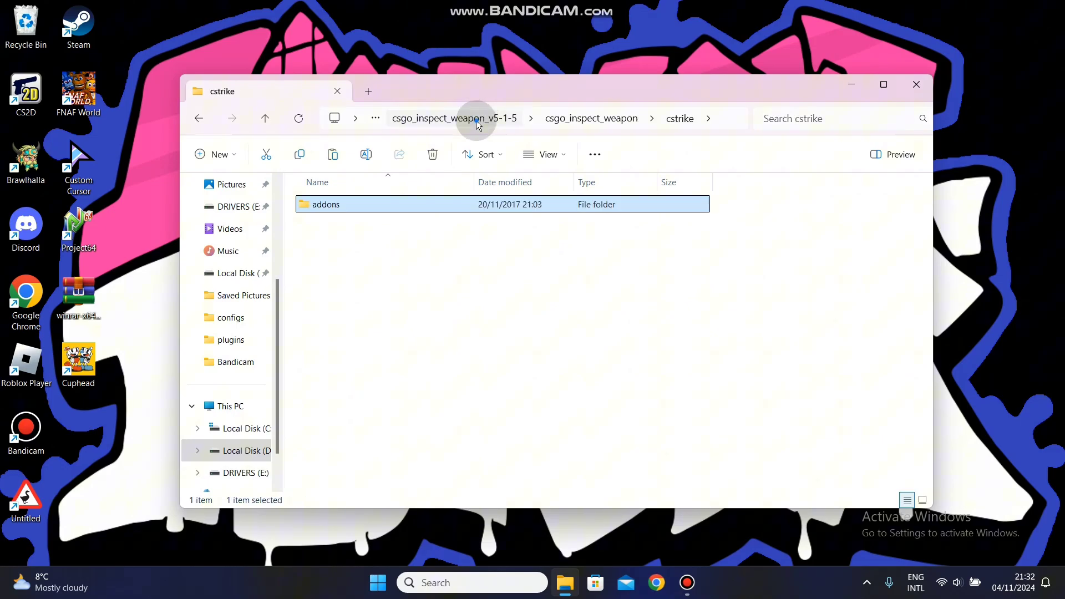
{"action": "left_click", "coordinate": [477, 122]}
{"action": "left_click", "coordinate": [474, 120]}
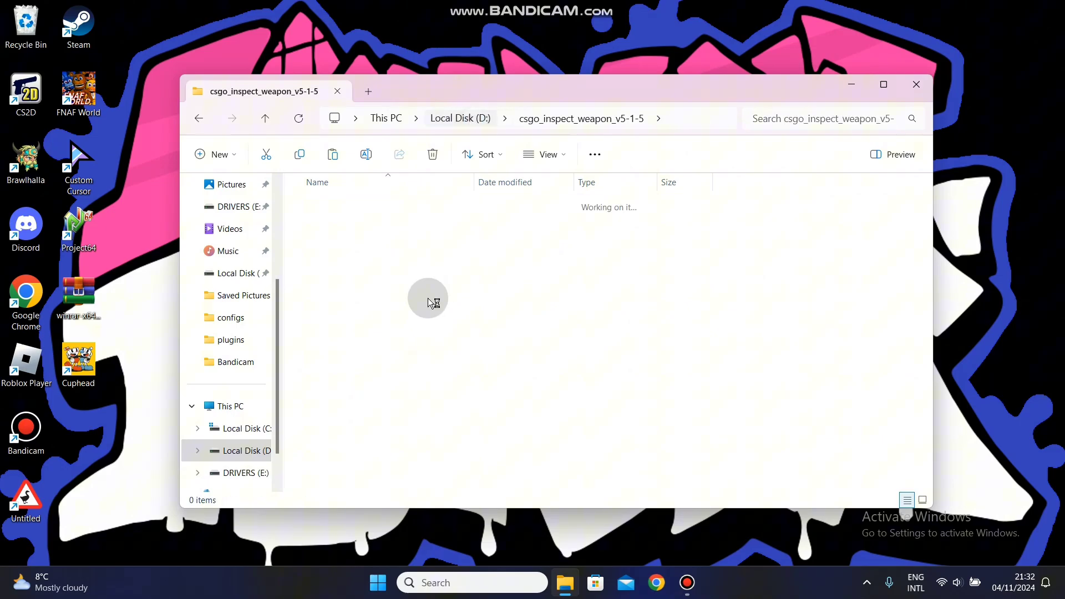
{"action": "double_click", "coordinate": [345, 302]}
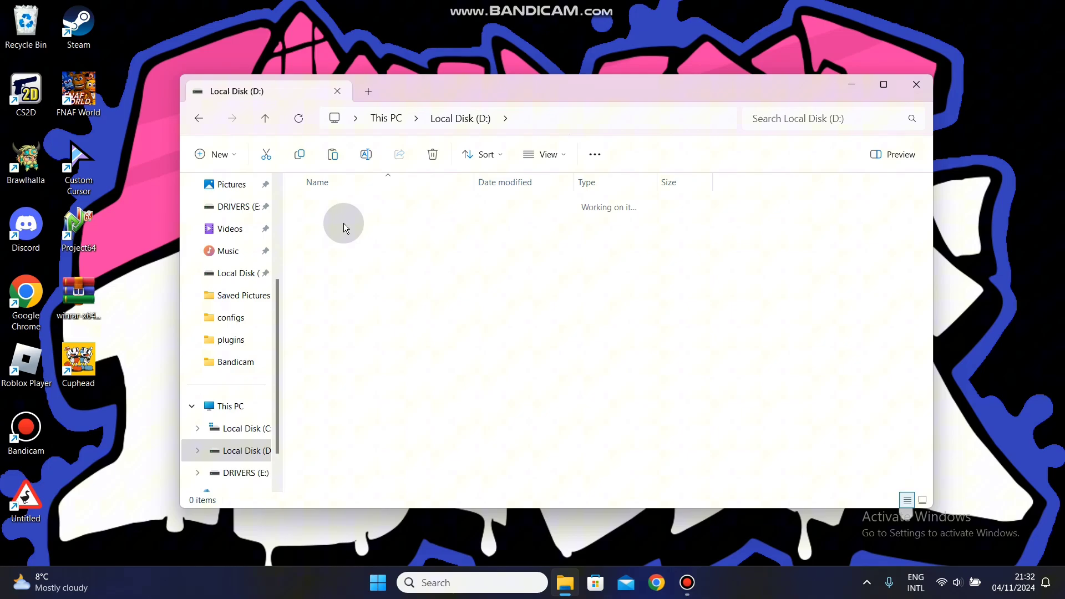
{"action": "double_click", "coordinate": [335, 248]}
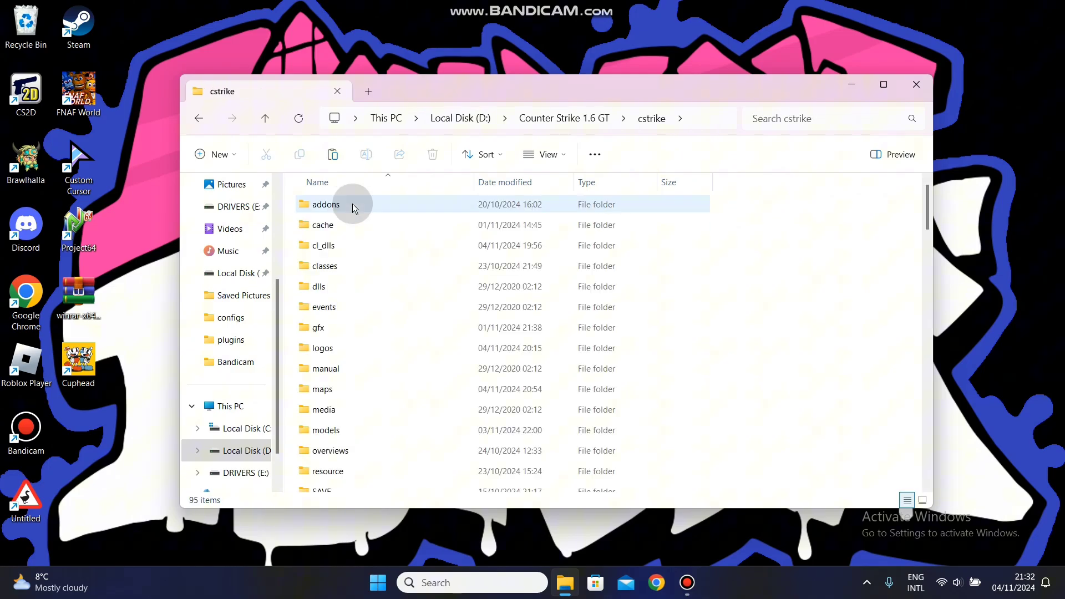
{"action": "double_click", "coordinate": [353, 211]}
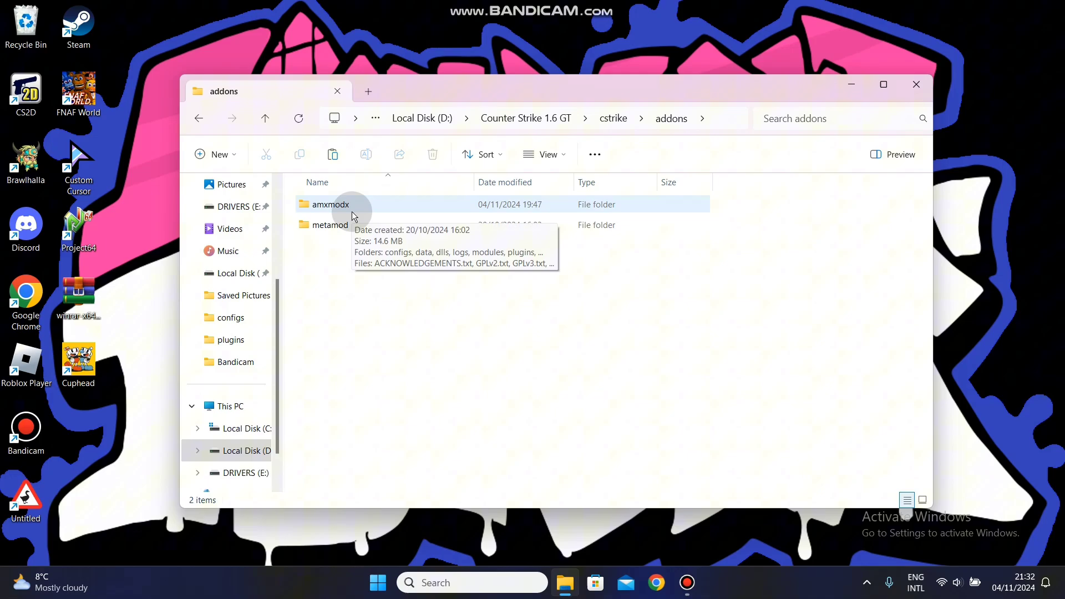
{"action": "double_click", "coordinate": [350, 212]}
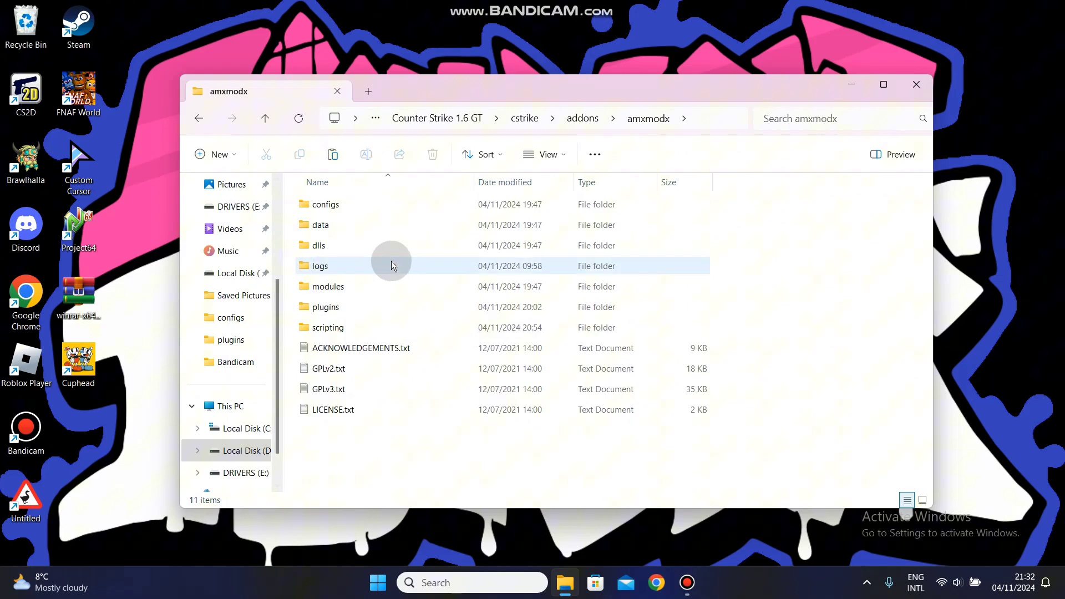
Move csgo_inspect_weapon.amxx into the game's plugins folder, replacing the existing file
{"action": "double_click", "coordinate": [321, 309]}
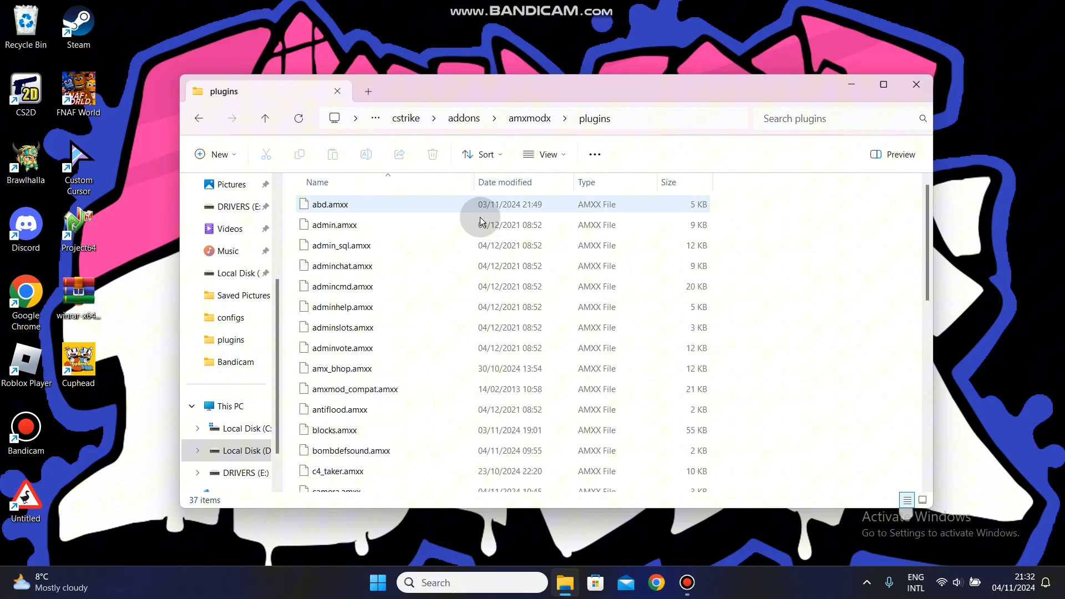
{"action": "left_click_drag", "start_coordinate": [480, 218], "coordinate": [480, 218]}
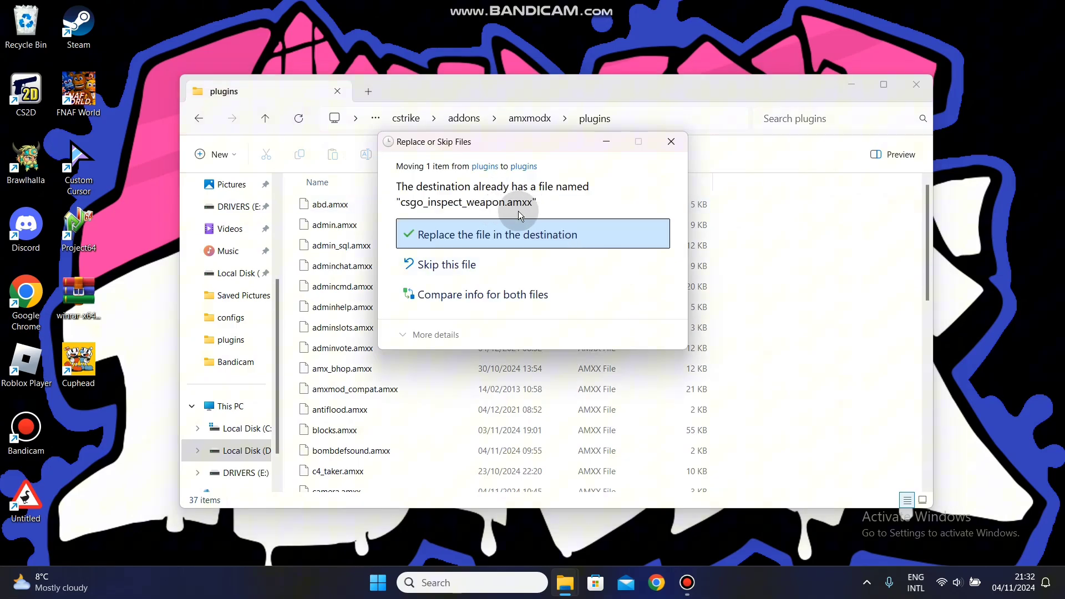
{"action": "left_click", "coordinate": [457, 233]}
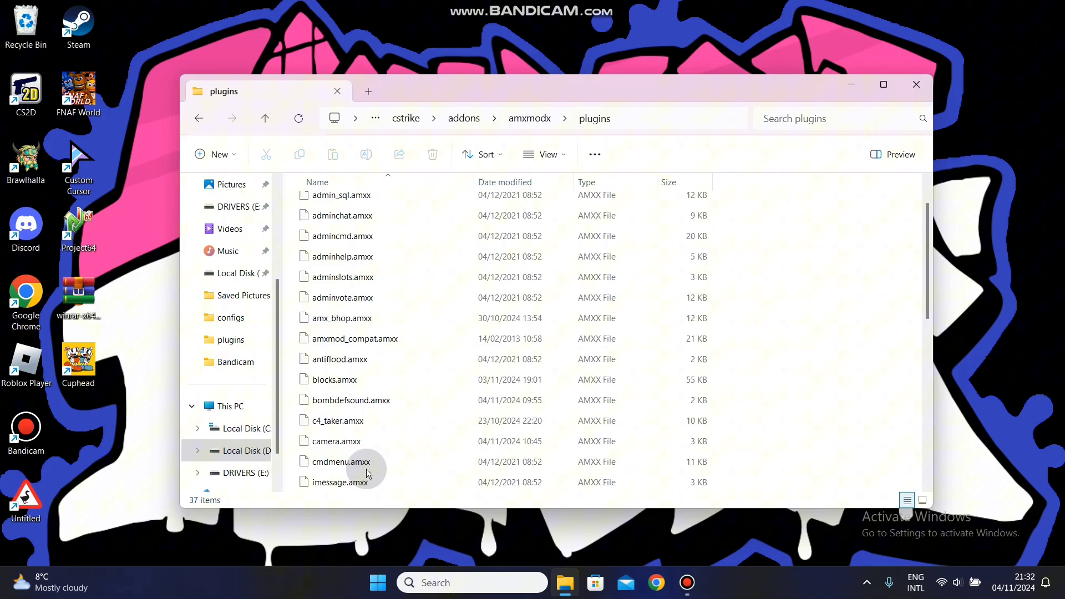
{"action": "scroll", "coordinate": [366, 468], "scroll_direction": "down", "scroll_amount": 6}
{"action": "scroll", "coordinate": [355, 405], "scroll_direction": "up", "scroll_amount": 7}
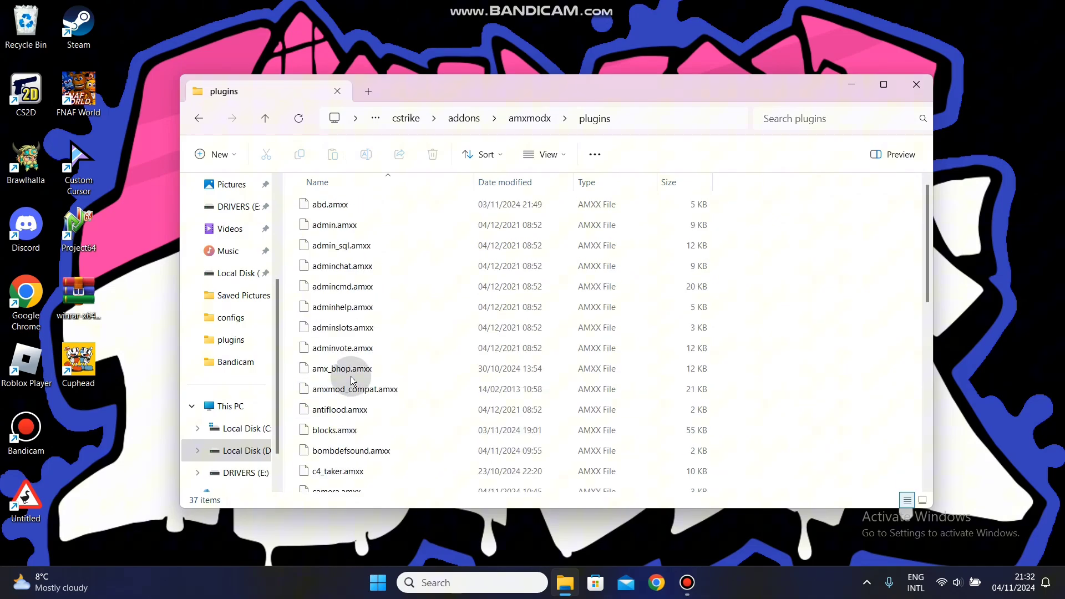
{"action": "left_click", "coordinate": [353, 368]}
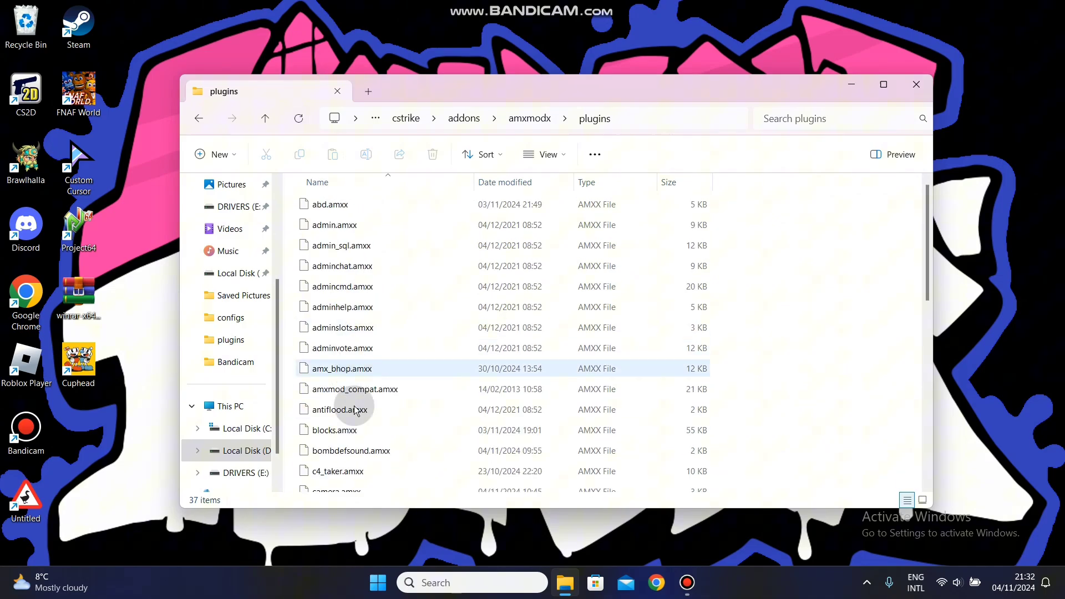
Select the new csgo_inspect_weapon.amxx, then return to amxmodx and open configs
{"action": "scroll", "coordinate": [351, 447], "scroll_direction": "down", "scroll_amount": 1}
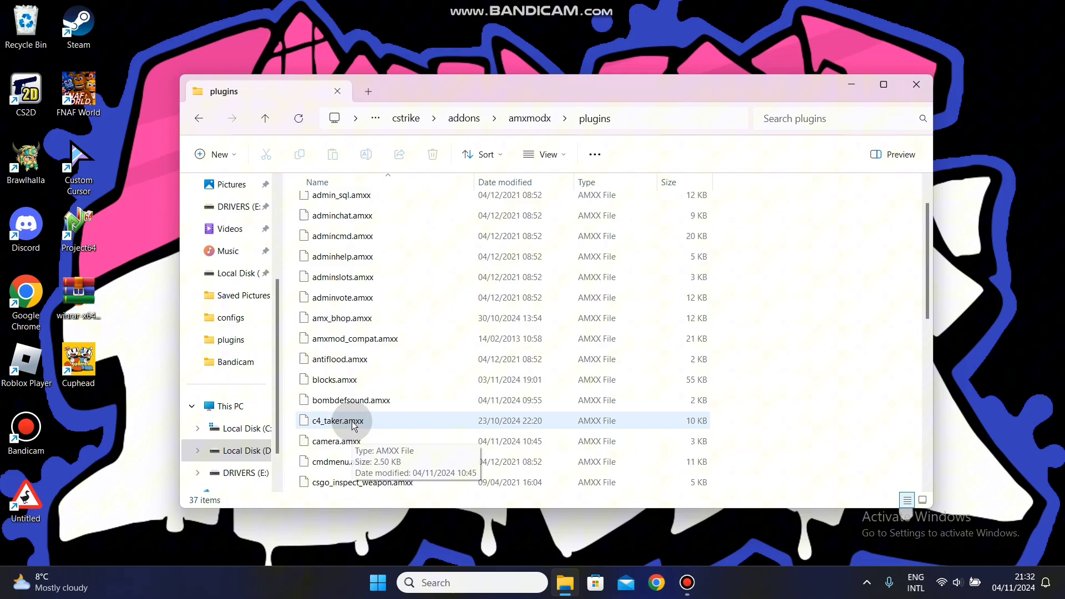
{"action": "left_click", "coordinate": [340, 484]}
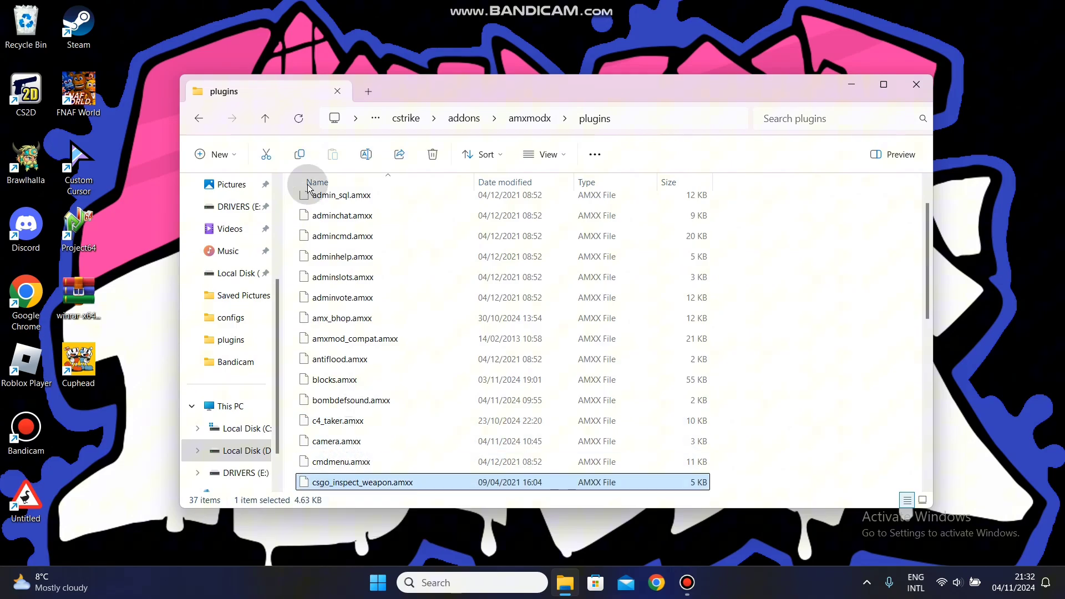
{"action": "left_click", "coordinate": [366, 154]}
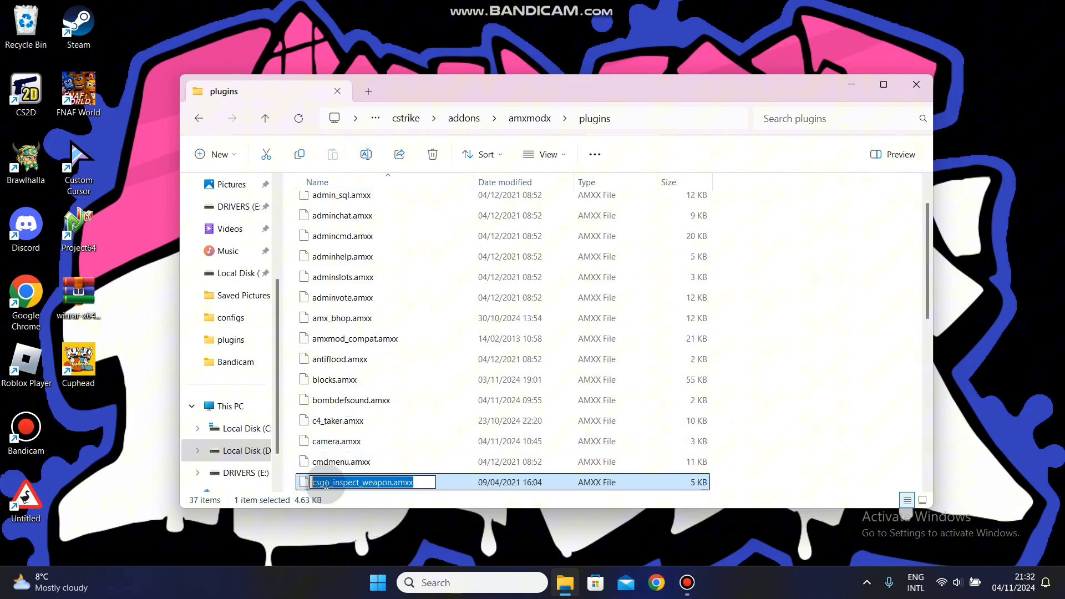
{"action": "left_click", "coordinate": [521, 118]}
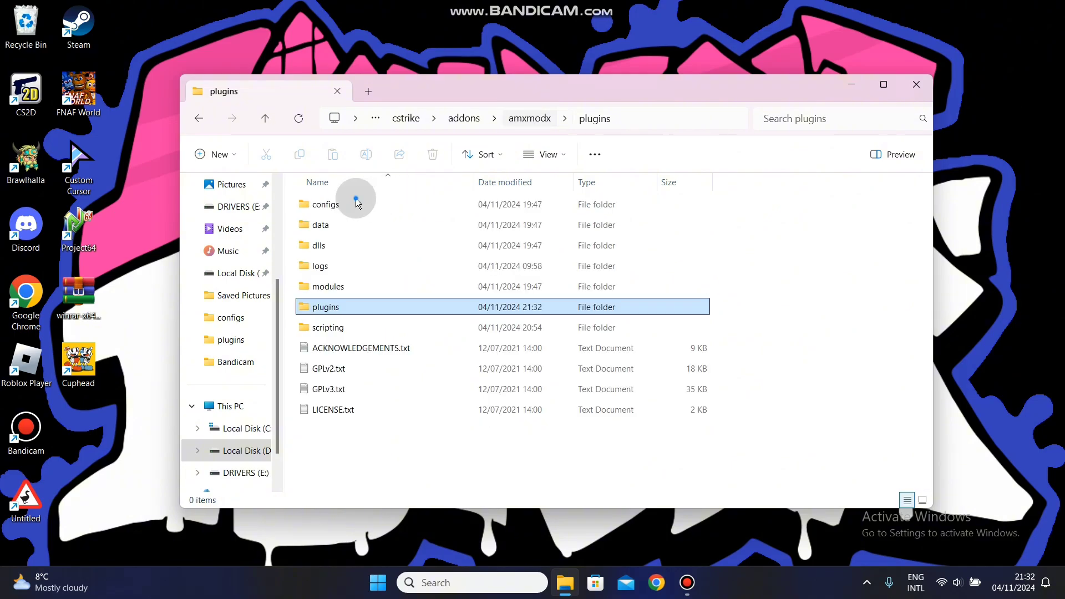
{"action": "double_click", "coordinate": [363, 377]}
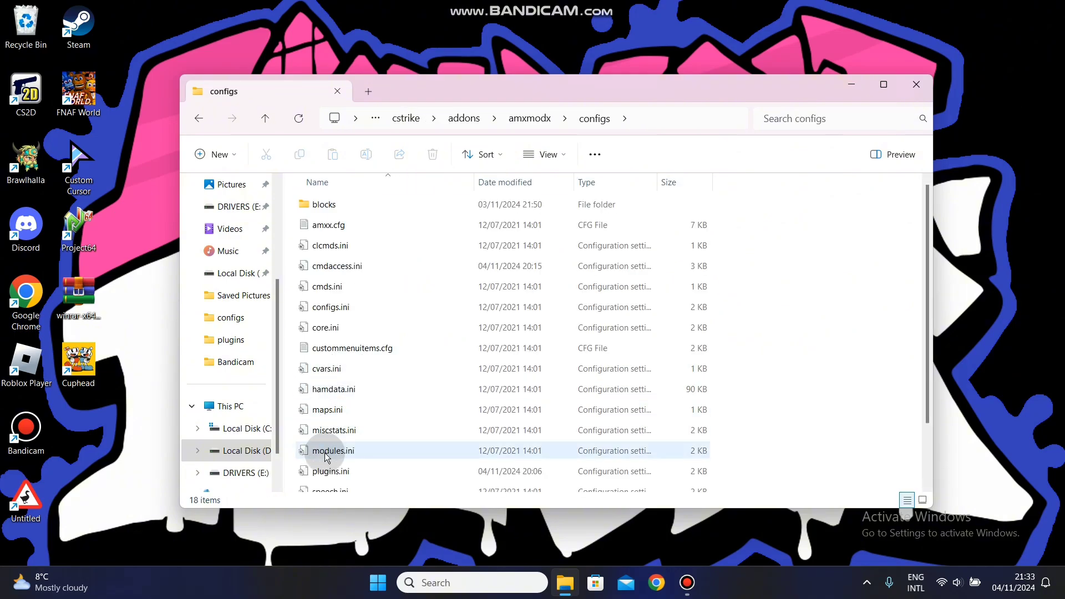
Check plugins.ini's custom section lists csgo_inspect_weapon.amxx, then close plugins.ini and how to use.txt
{"action": "double_click", "coordinate": [327, 470]}
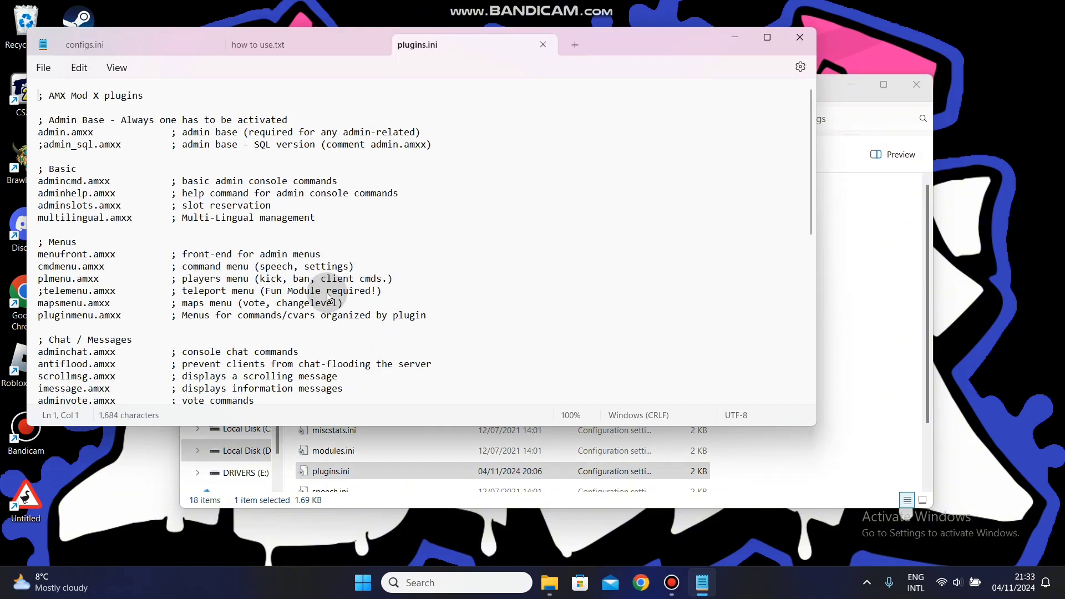
{"action": "scroll", "coordinate": [247, 284], "scroll_direction": "down", "scroll_amount": 10}
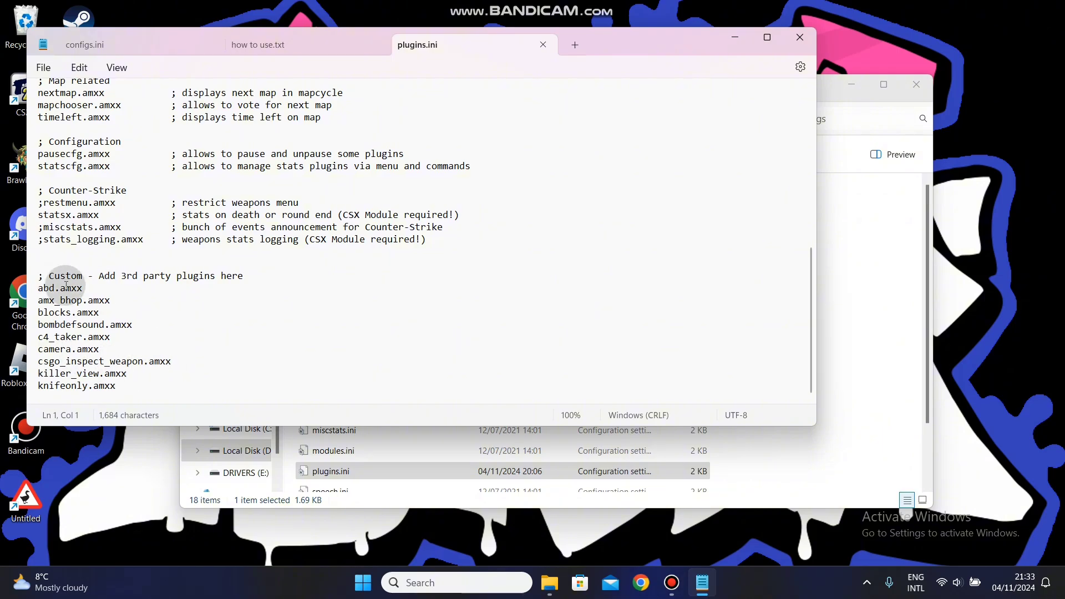
{"action": "left_click", "coordinate": [543, 47]}
{"action": "left_click", "coordinate": [380, 44]}
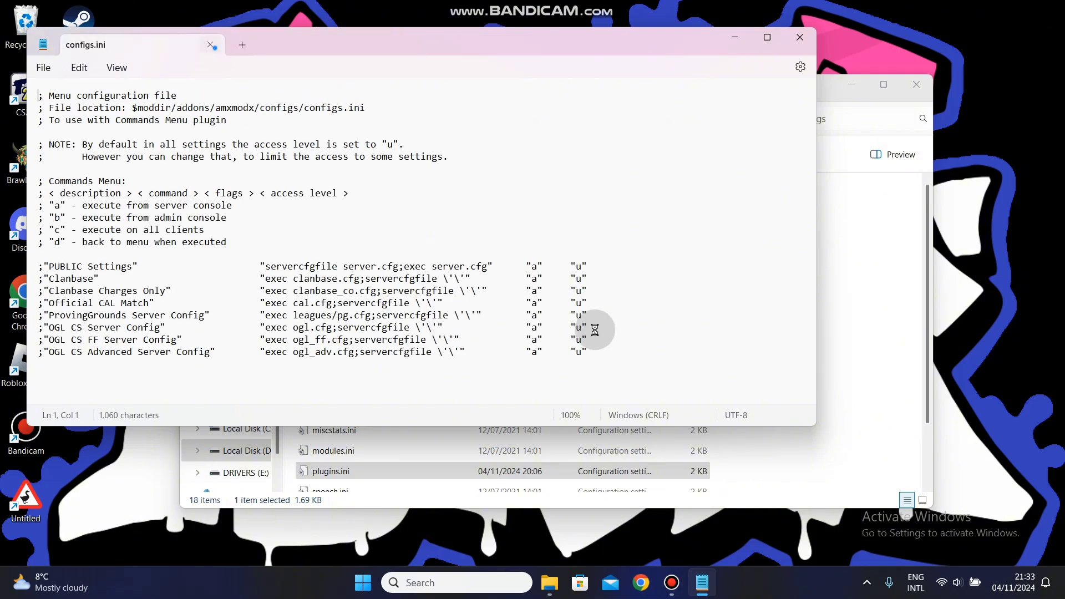
Cut csgo_inspect_weapon.sma from the downloaded csgo_inspect_weapon folder on D:
{"action": "left_click", "coordinate": [466, 119]}
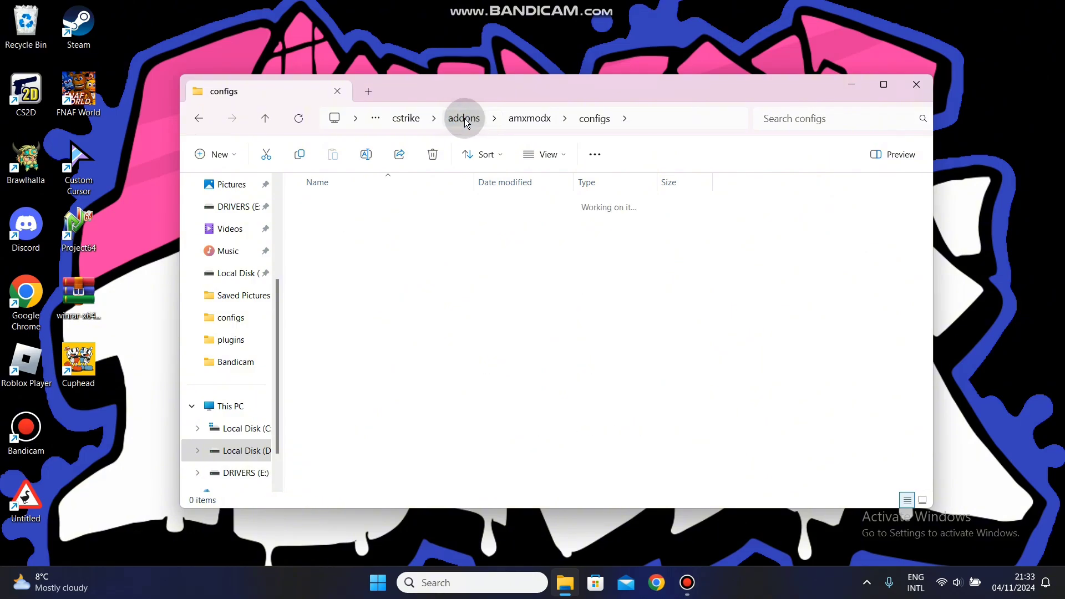
{"action": "left_click", "coordinate": [421, 115]}
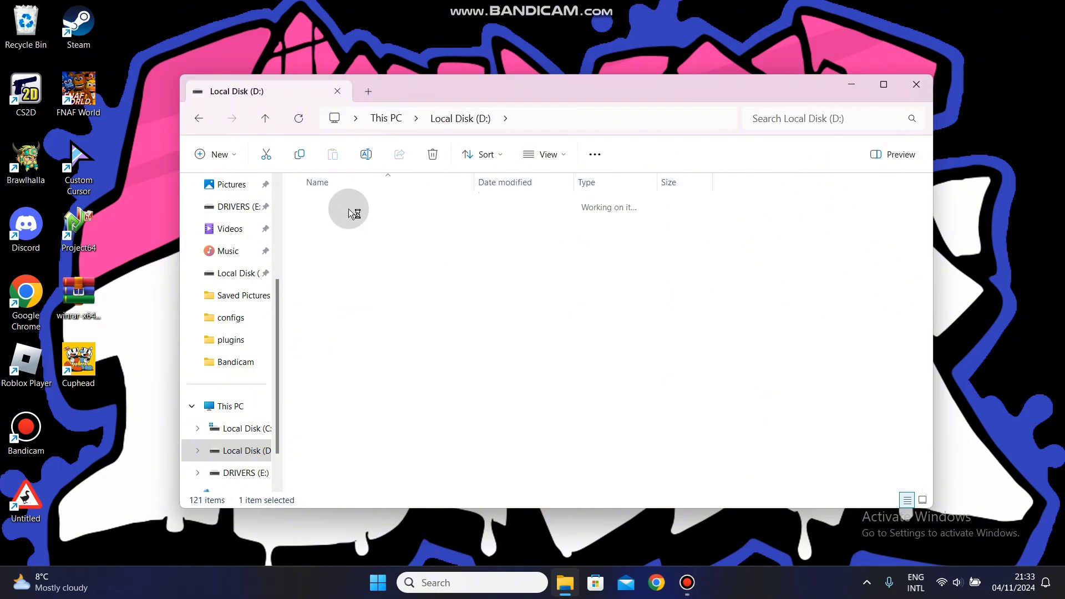
{"action": "double_click", "coordinate": [347, 206]}
{"action": "double_click", "coordinate": [358, 203]}
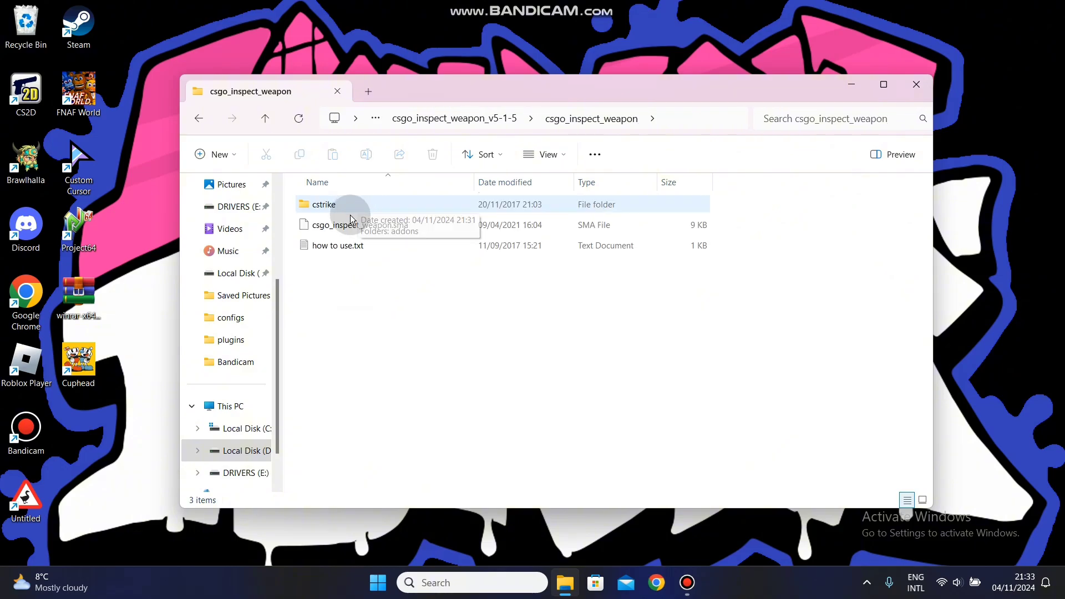
{"action": "left_click", "coordinate": [365, 229]}
{"action": "left_click", "coordinate": [266, 154]}
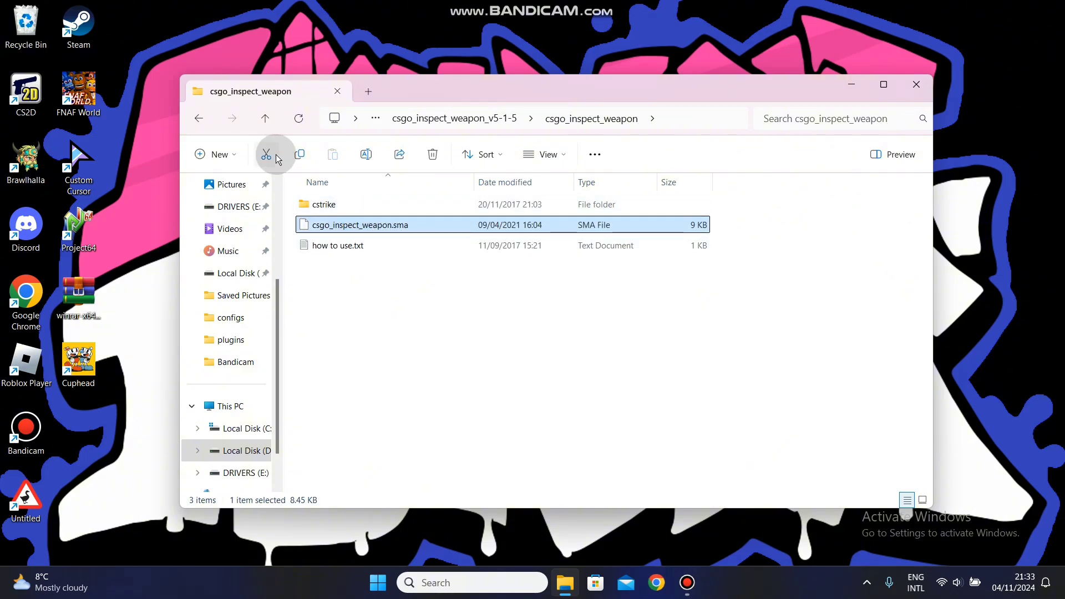
Paste csgo_inspect_weapon.sma into the game's amxmodx scripting folder, replacing the existing copy
{"action": "left_click", "coordinate": [422, 121]}
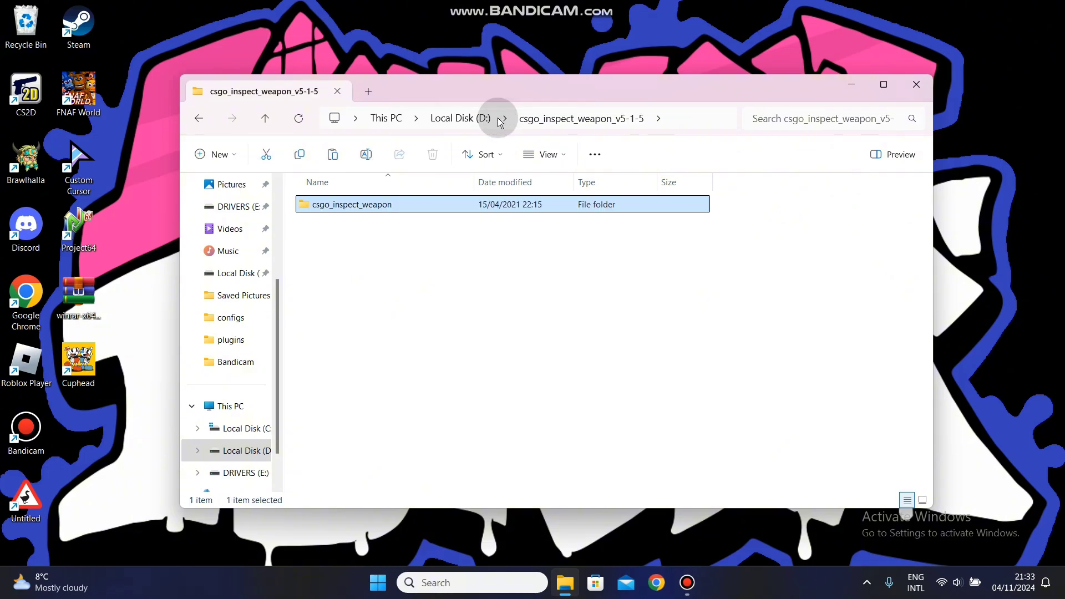
{"action": "double_click", "coordinate": [359, 210]}
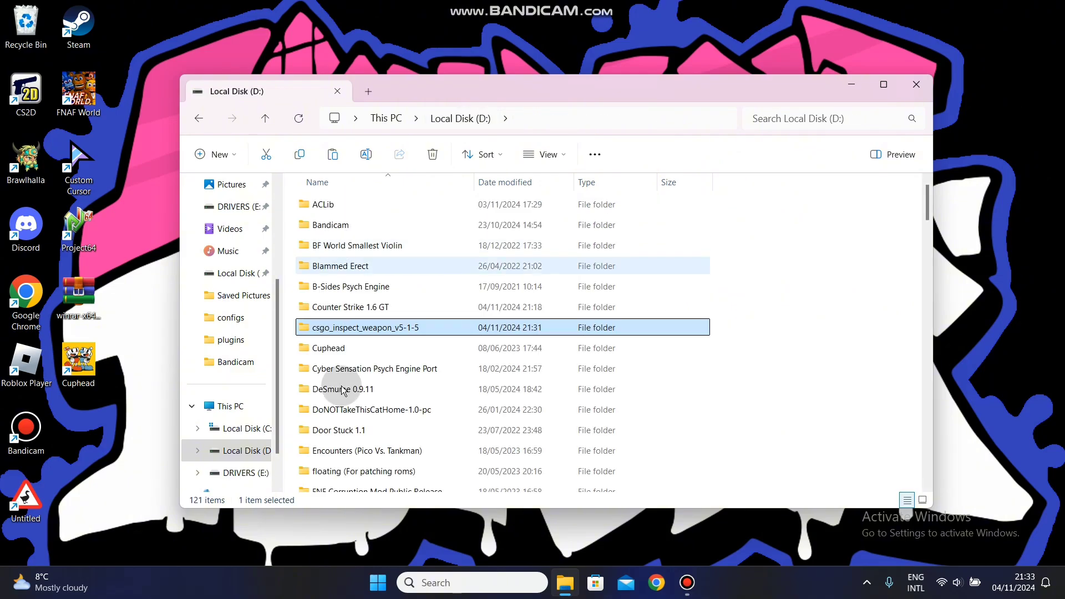
{"action": "left_click", "coordinate": [345, 371]}
{"action": "double_click", "coordinate": [346, 224]}
{"action": "left_click", "coordinate": [332, 245]}
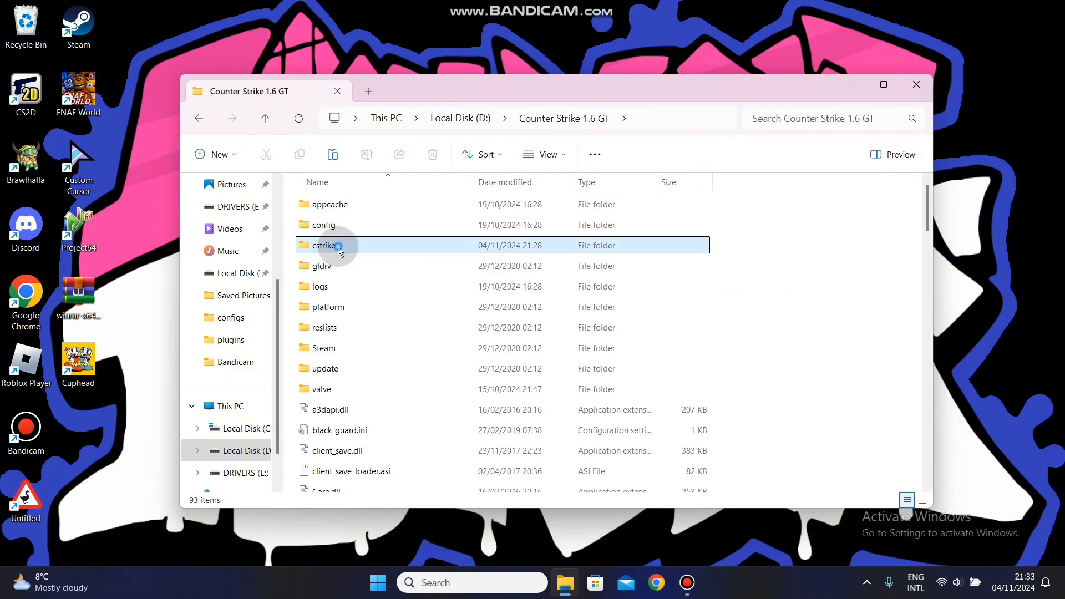
{"action": "left_click", "coordinate": [378, 249]}
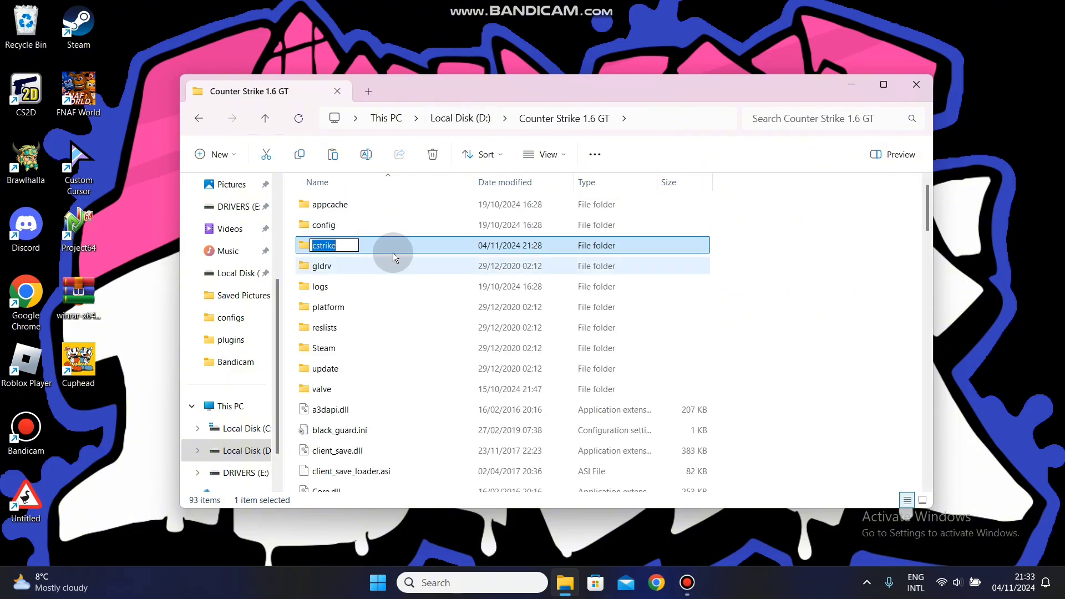
{"action": "left_click", "coordinate": [390, 250]}
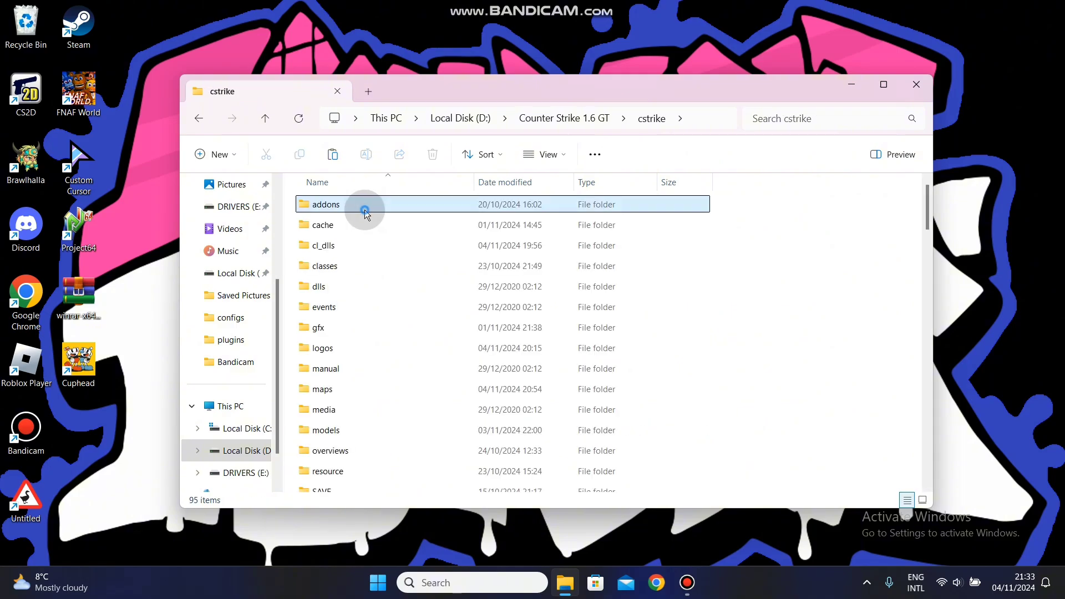
{"action": "double_click", "coordinate": [363, 209]}
{"action": "double_click", "coordinate": [366, 214]}
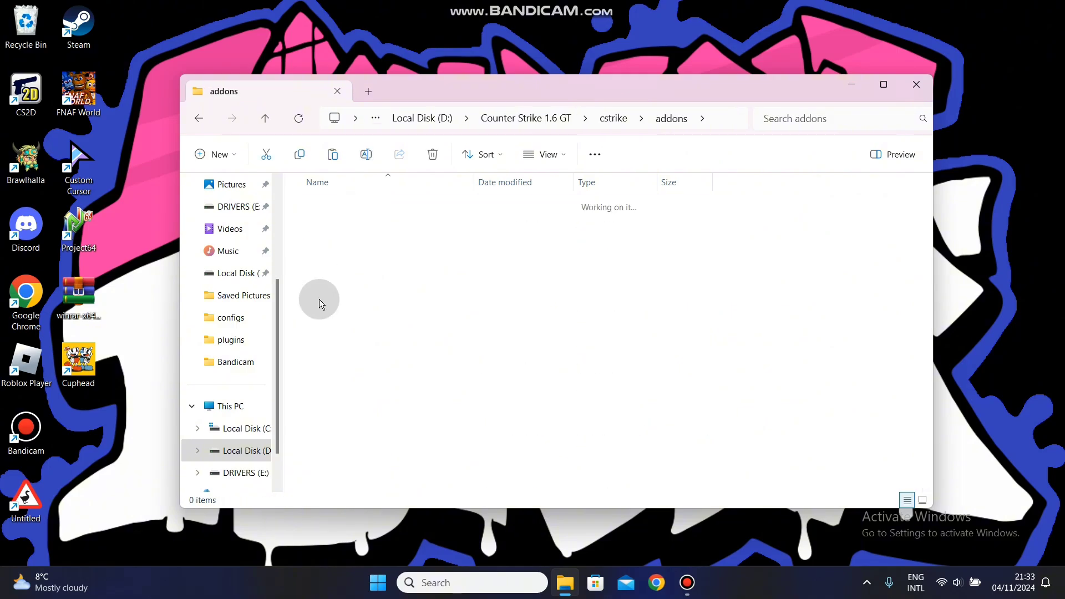
{"action": "left_click", "coordinate": [334, 165]}
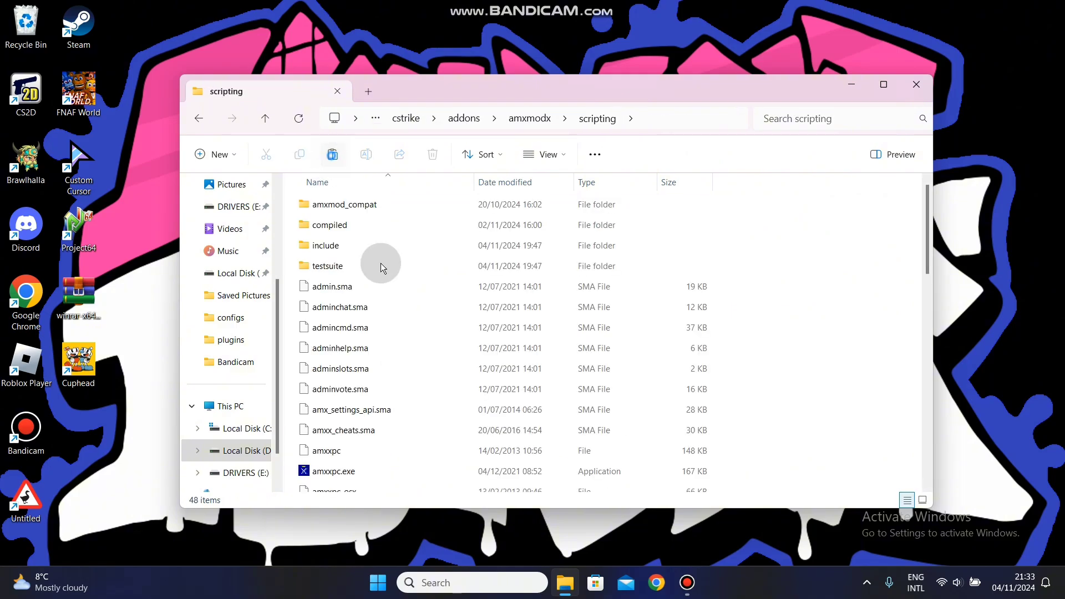
{"action": "left_click", "coordinate": [463, 226]}
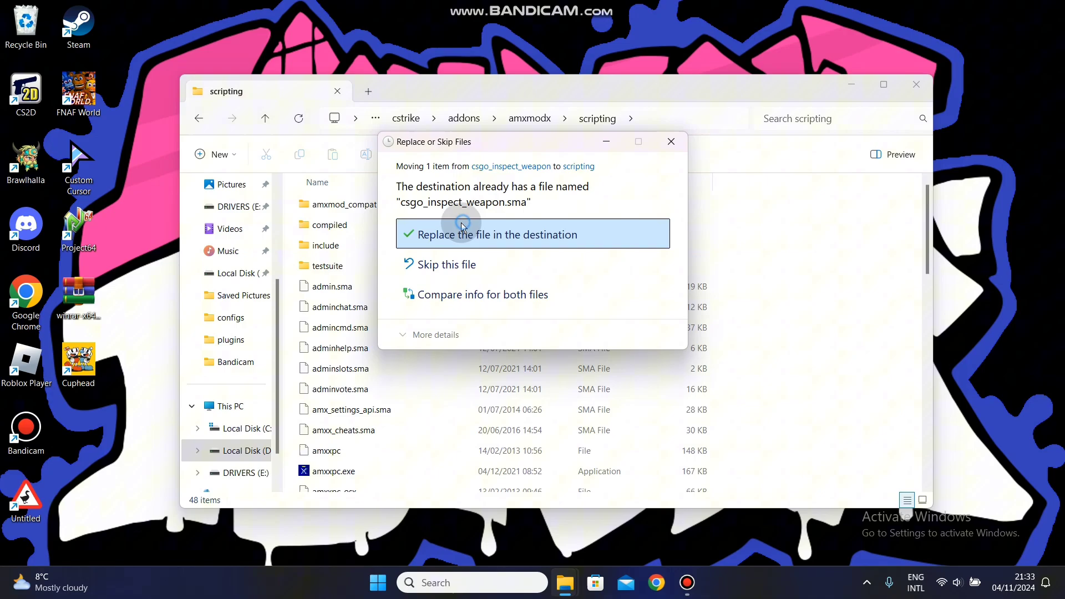
{"action": "left_click", "coordinate": [465, 271]}
Inspect the compiled folder, then go back up to the Counter Strike 1.6 GT folder
{"action": "scroll", "coordinate": [421, 321], "scroll_direction": "up", "scroll_amount": 5}
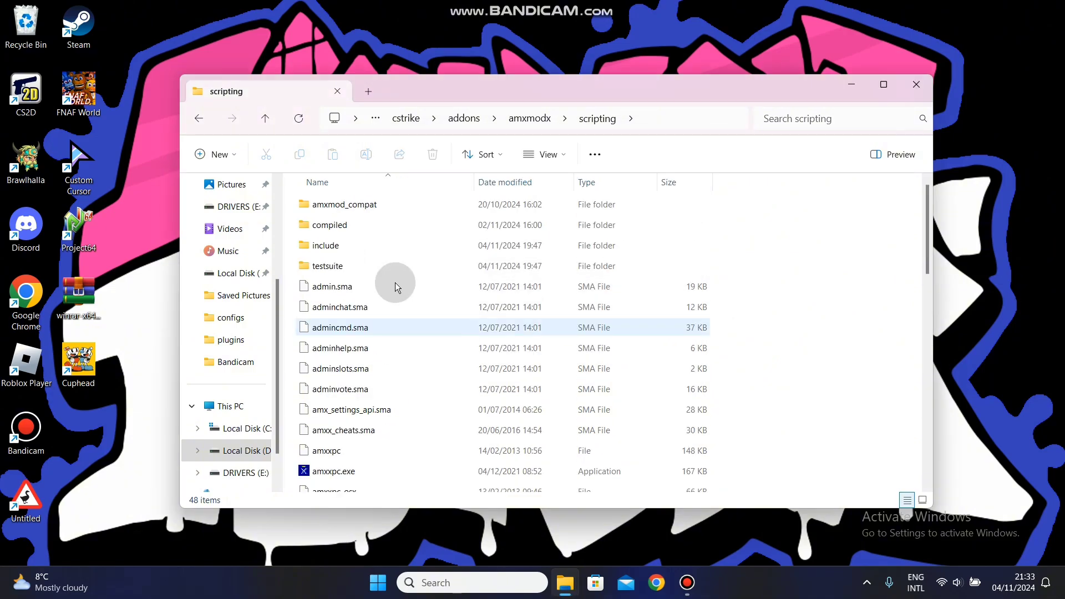
{"action": "double_click", "coordinate": [363, 228]}
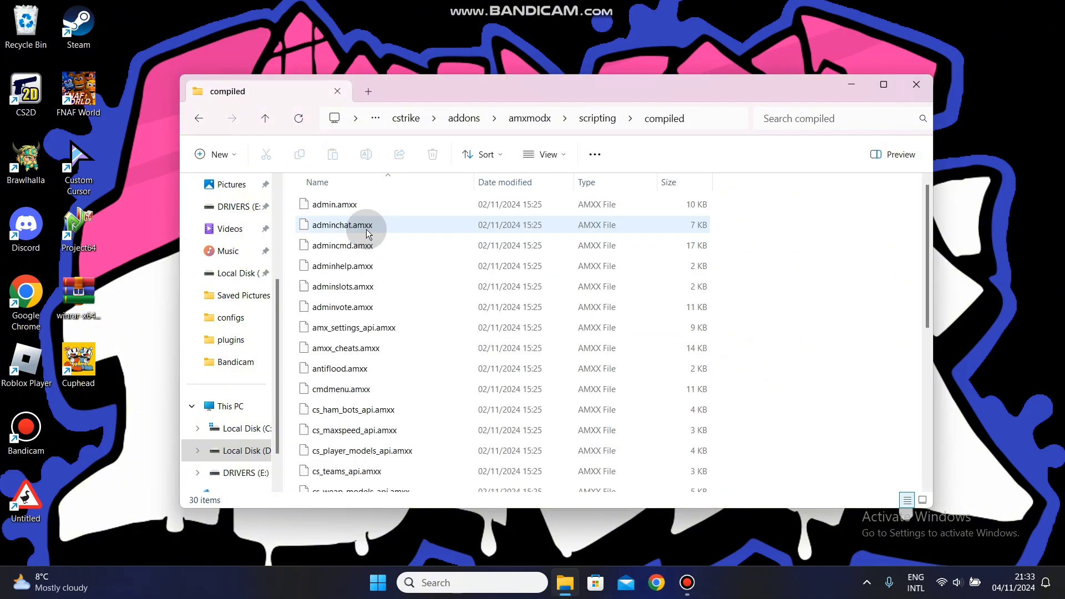
{"action": "scroll", "coordinate": [366, 233], "scroll_direction": "down", "scroll_amount": 3}
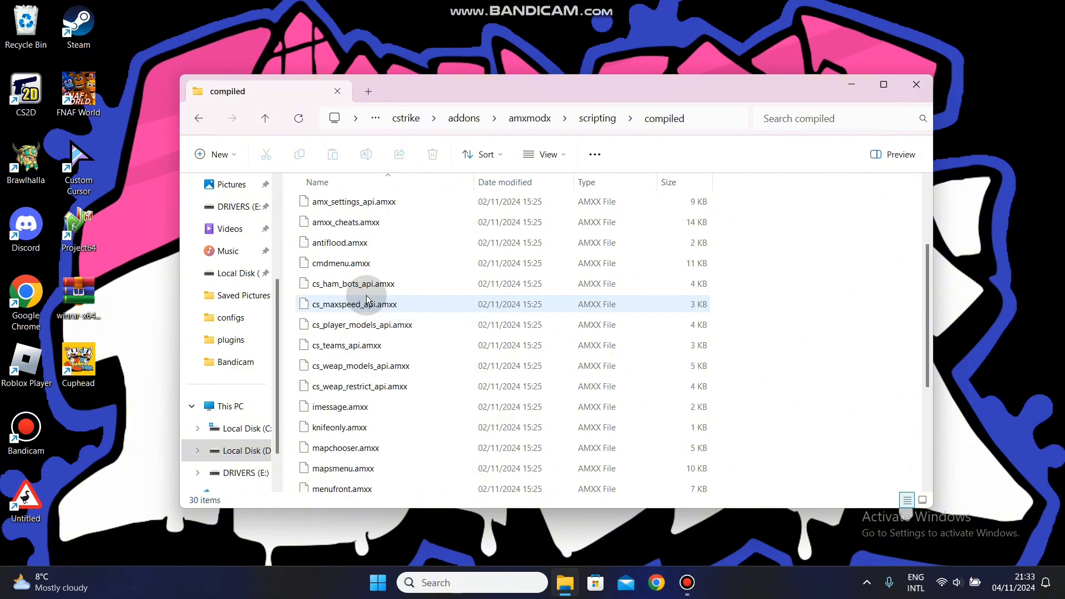
{"action": "scroll", "coordinate": [392, 231], "scroll_direction": "up", "scroll_amount": 1}
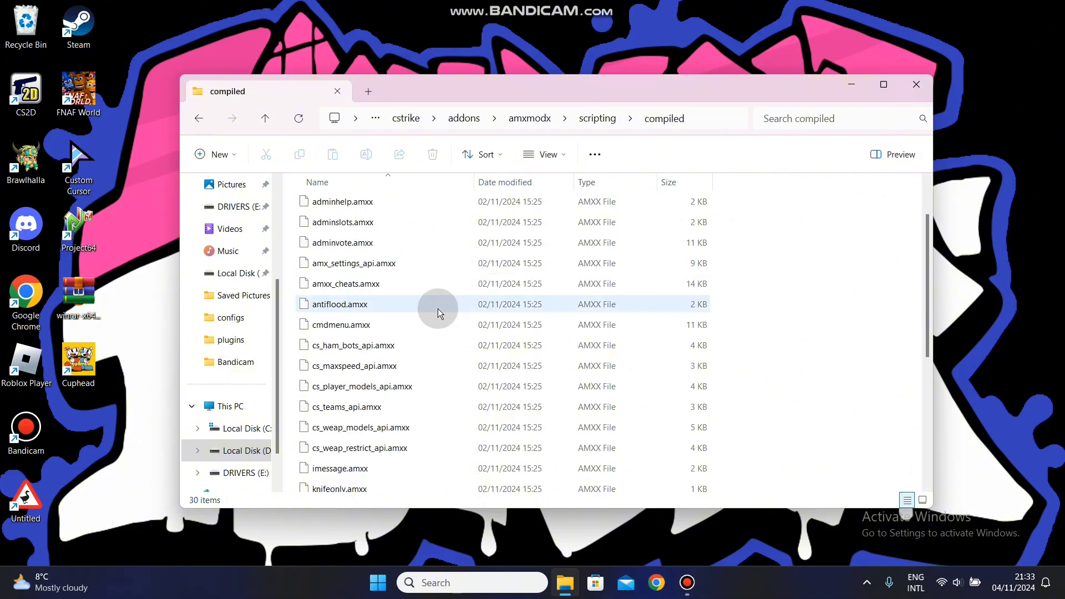
{"action": "left_click", "coordinate": [529, 131]}
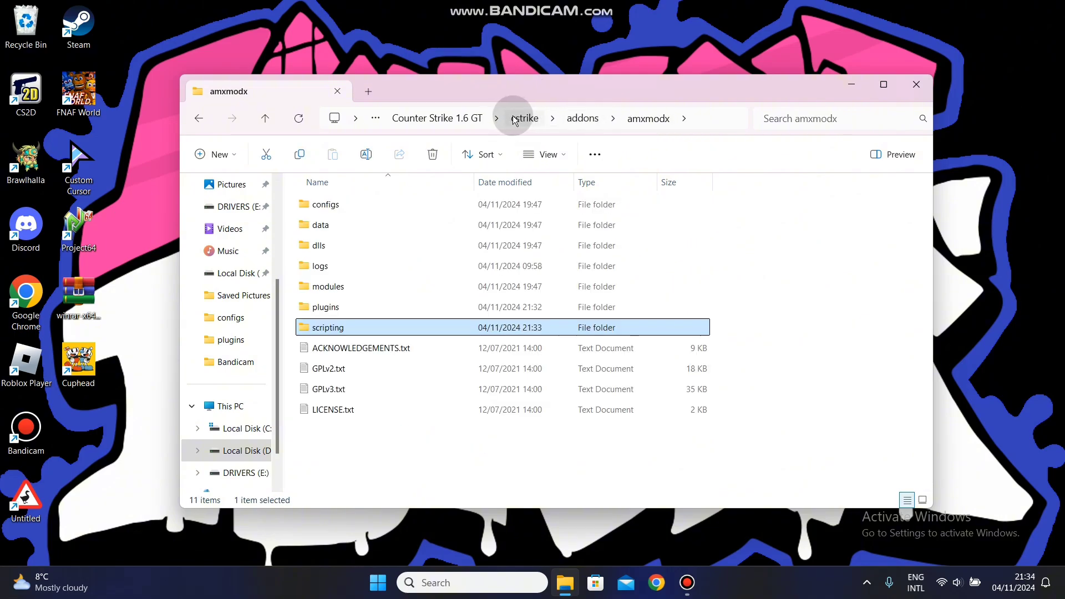
{"action": "left_click", "coordinate": [518, 120]}
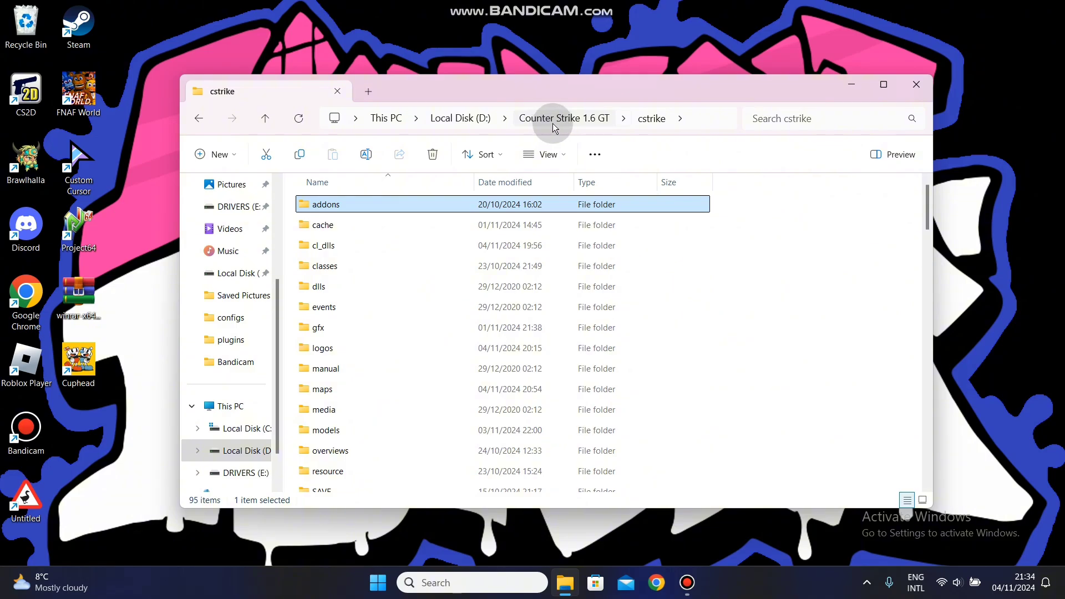
{"action": "left_click", "coordinate": [575, 123]}
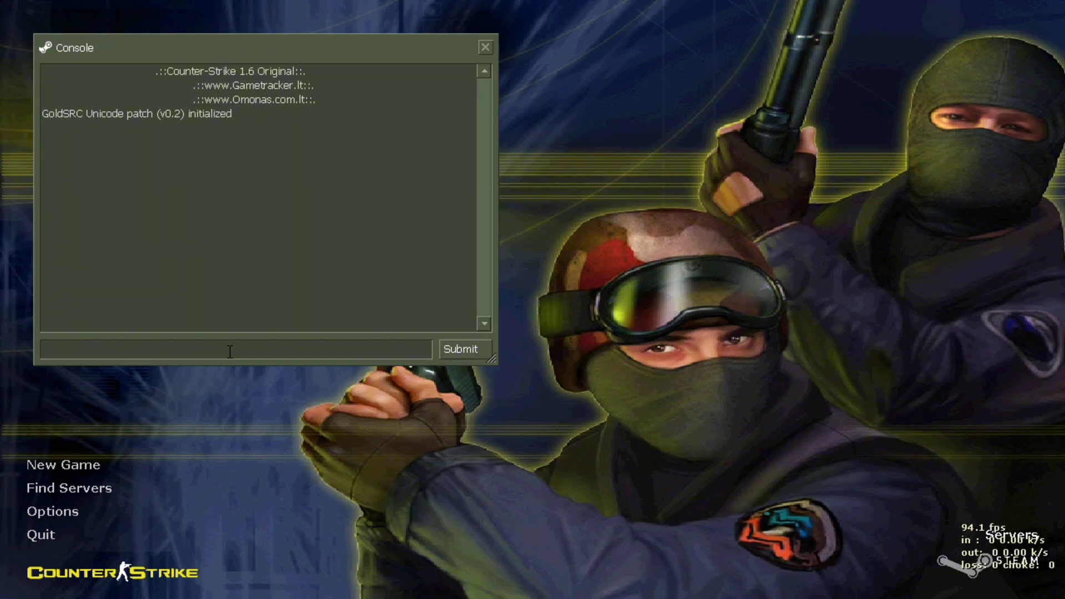
Type 'bind f inspect' in the Counter-Strike 1.6 console to begin binding F to inspect
{"action": "type", "text": "bind f inspect"}
Confirm 'bind f inspect', then start a new local game on de_nuke
{"action": "key", "text": "Return"}
{"action": "key", "text": "Escape"}
{"action": "left_click", "coordinate": [100, 471]}
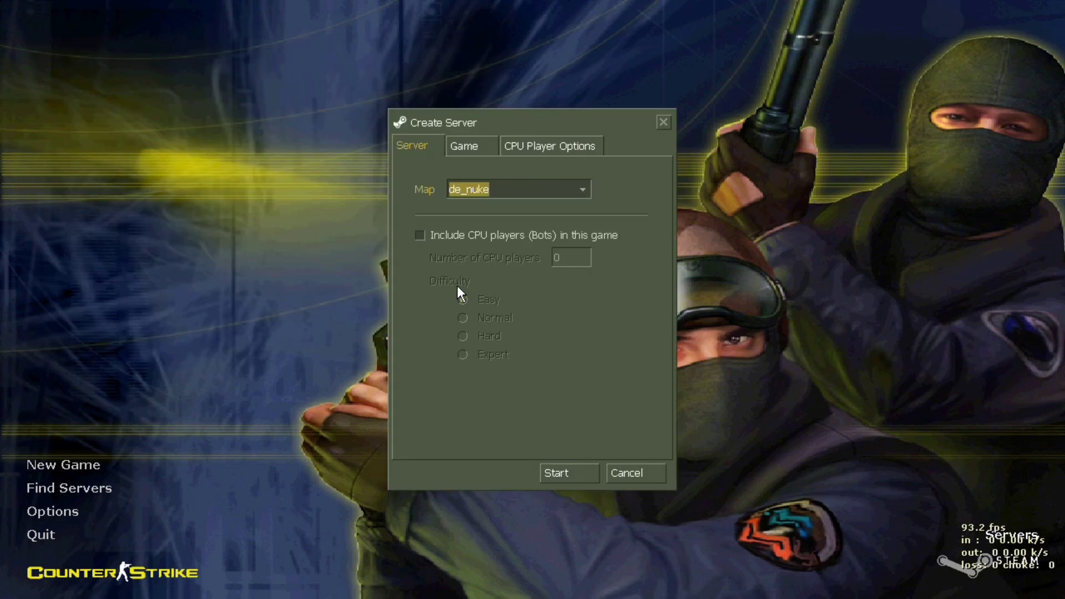
{"action": "left_click", "coordinate": [502, 201]}
{"action": "left_click", "coordinate": [500, 210]}
{"action": "left_click", "coordinate": [464, 146]}
{"action": "left_click", "coordinate": [563, 477]}
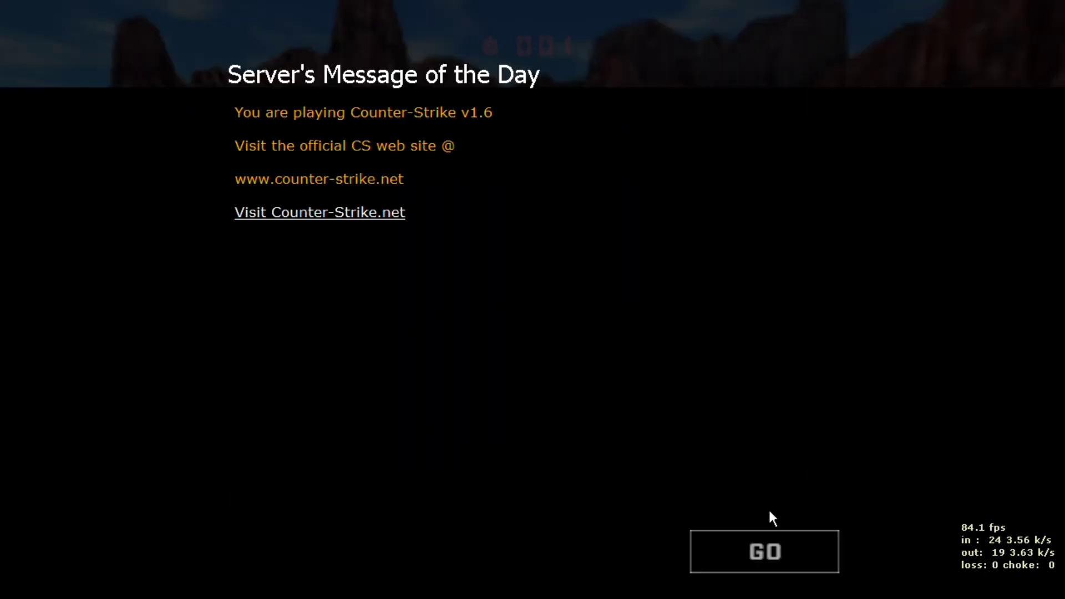
Dismiss the message of the day, join Counter-Terrorists, and inspect the knife with F
{"action": "key", "text": "Return"}
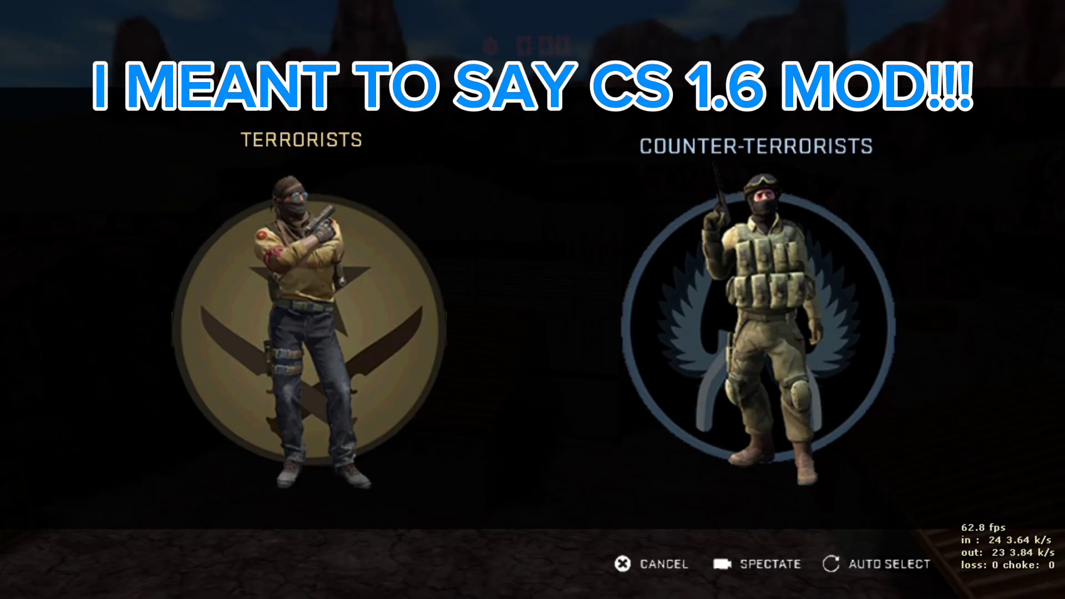
{"action": "key", "text": "2"}
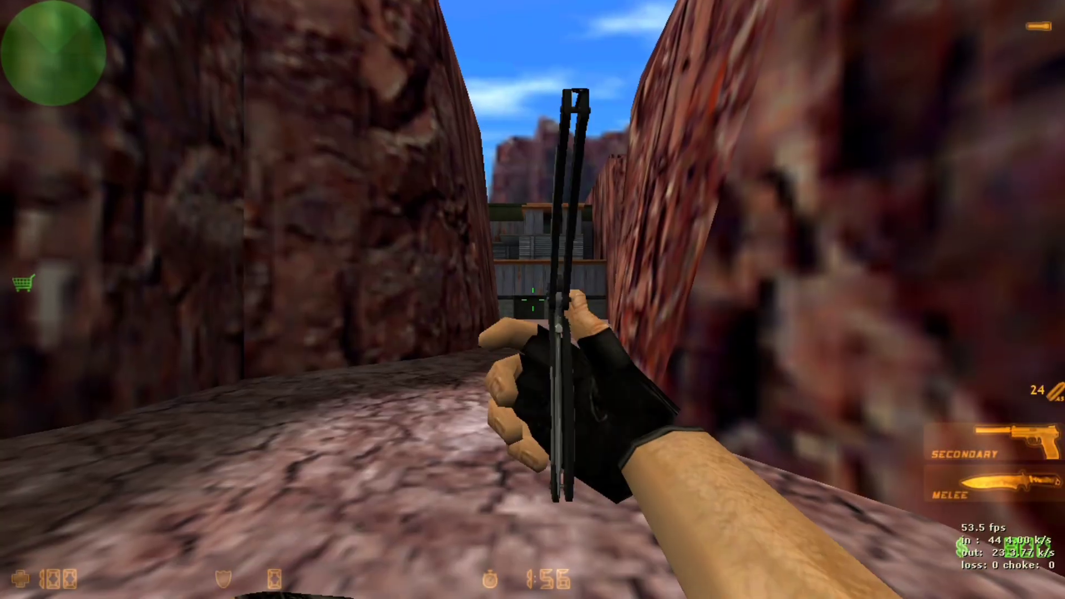
{"action": "key", "text": "f"}
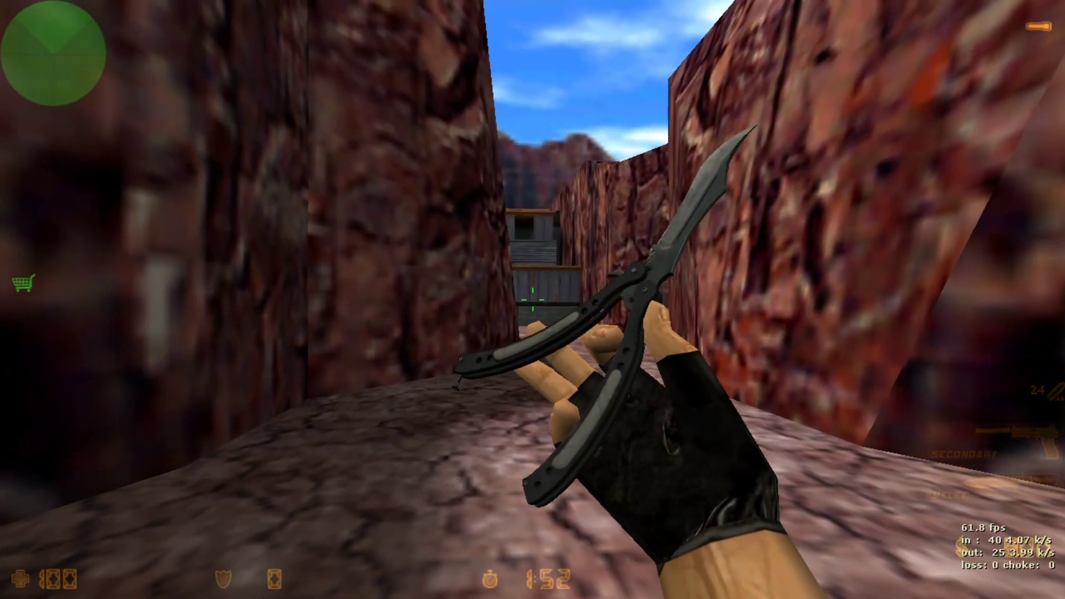
Turn off knife-only mode with 'knife_only 0' in the console
{"action": "key", "text": "grave"}
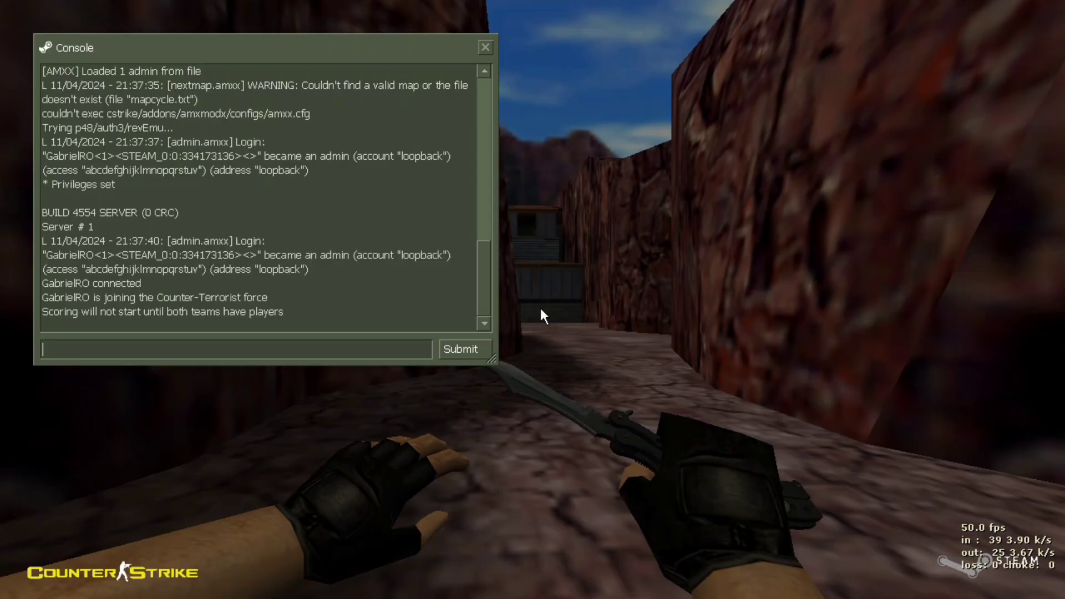
{"action": "type", "text": "knif"}
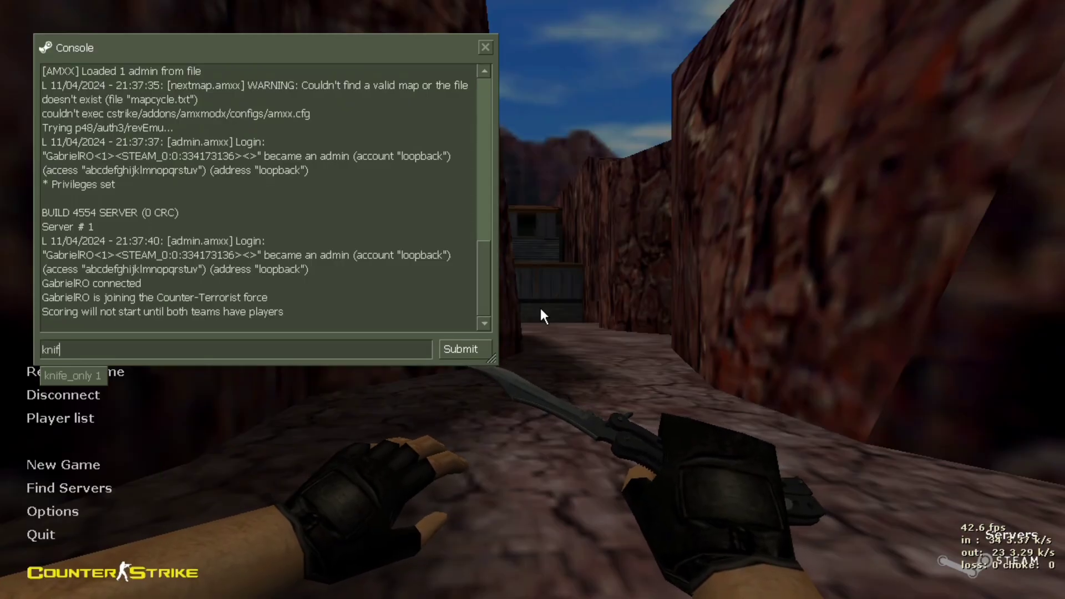
{"action": "type", "text": "e_only 0"}
{"action": "key", "text": "Return"}
{"action": "key", "text": "Escape"}
{"action": "key", "text": "2"}
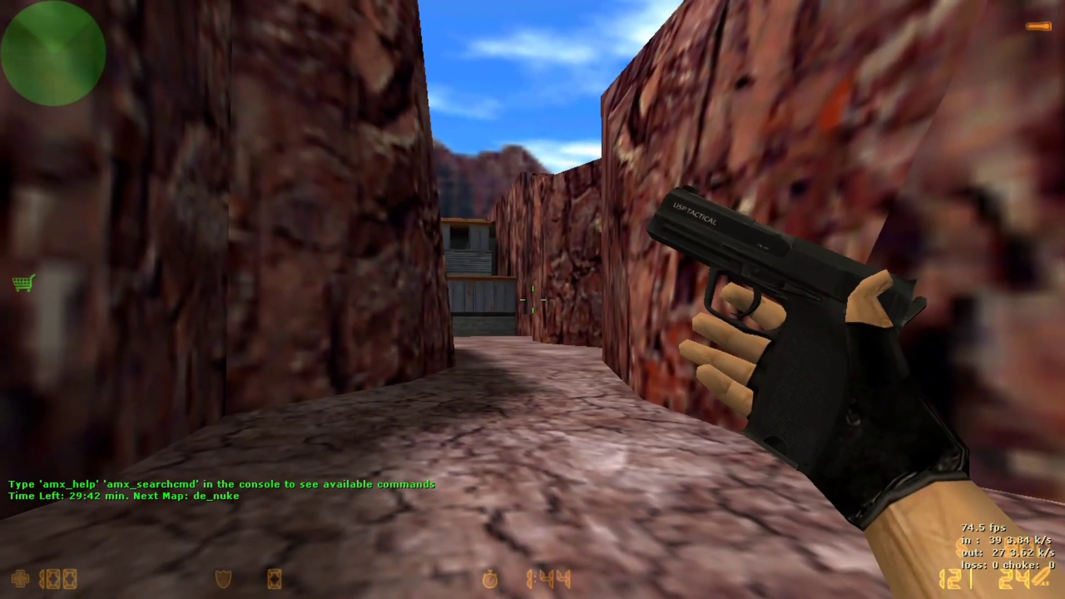
Buy a Desert Eagle, switch between knife and pistol, then drop the Desert Eagle
{"action": "key", "text": "b"}
{"action": "key", "text": "1"}
{"action": "key", "text": "4"}
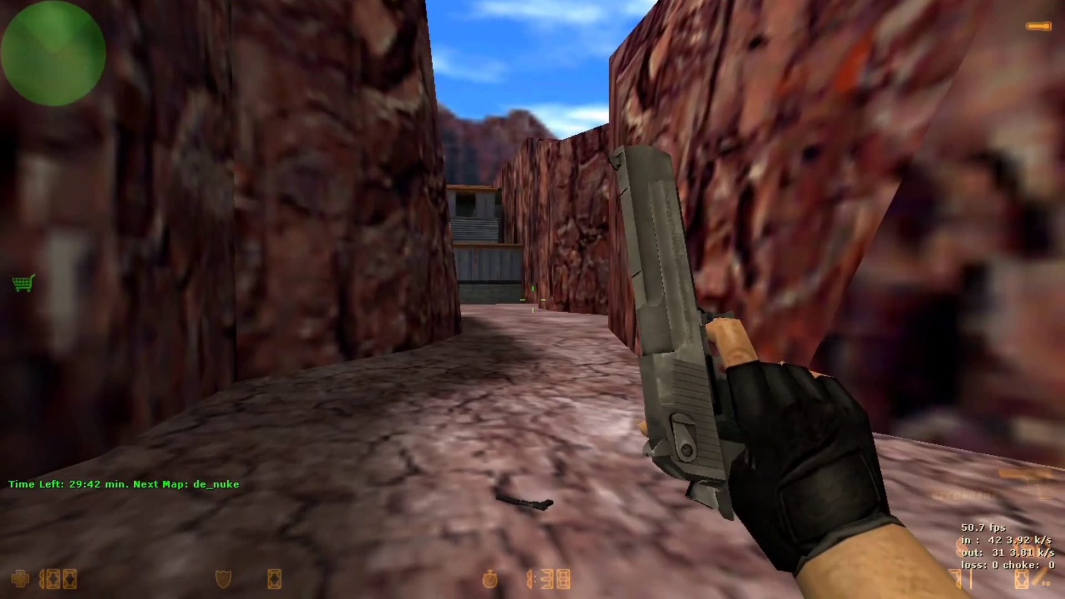
{"action": "key", "text": "3"}
{"action": "key", "text": "2"}
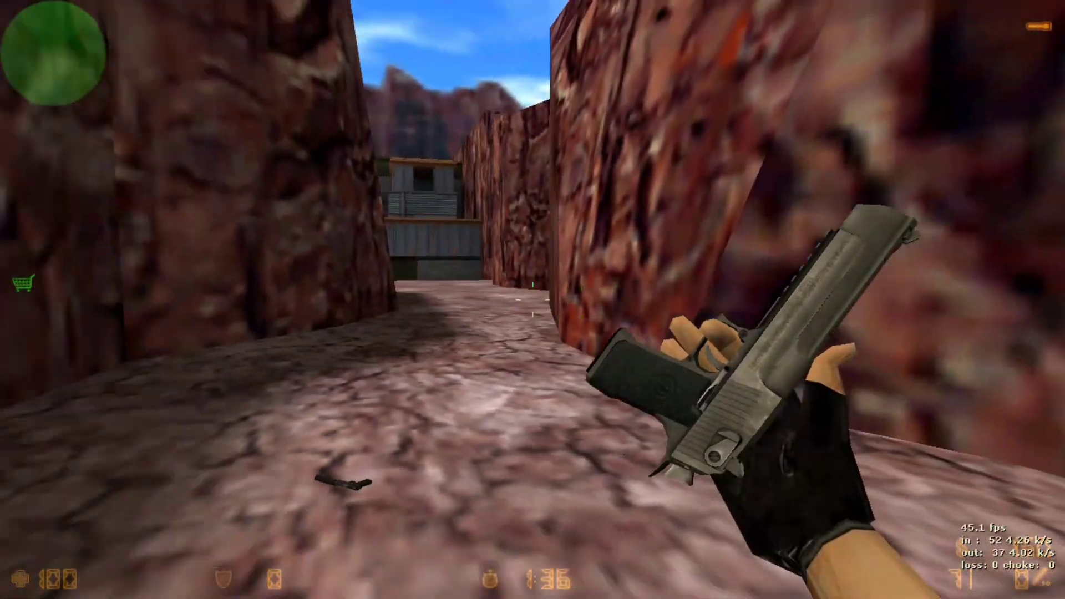
{"action": "key", "text": "g"}
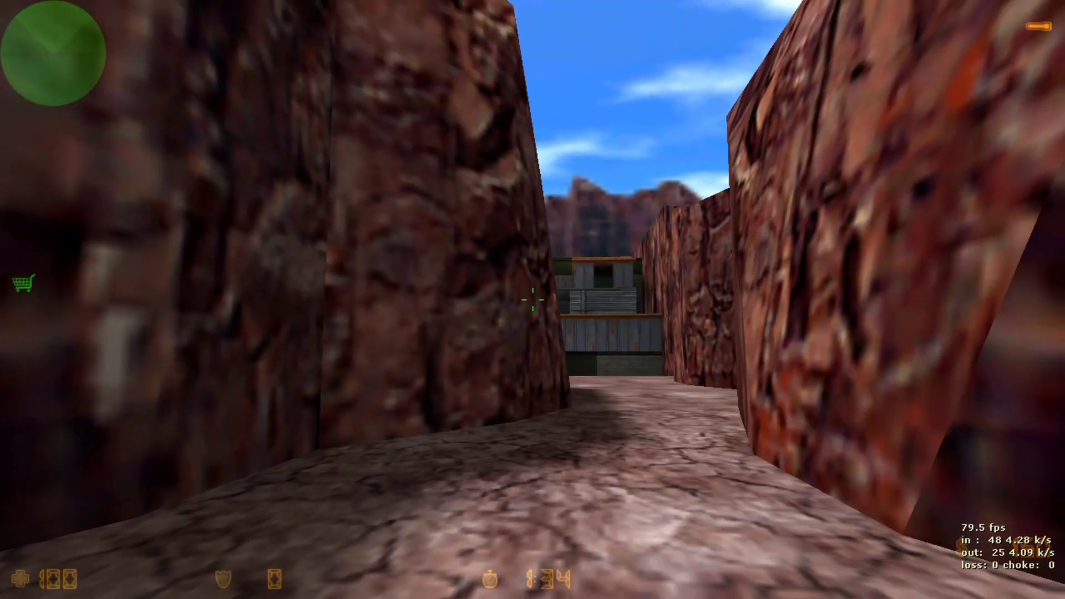